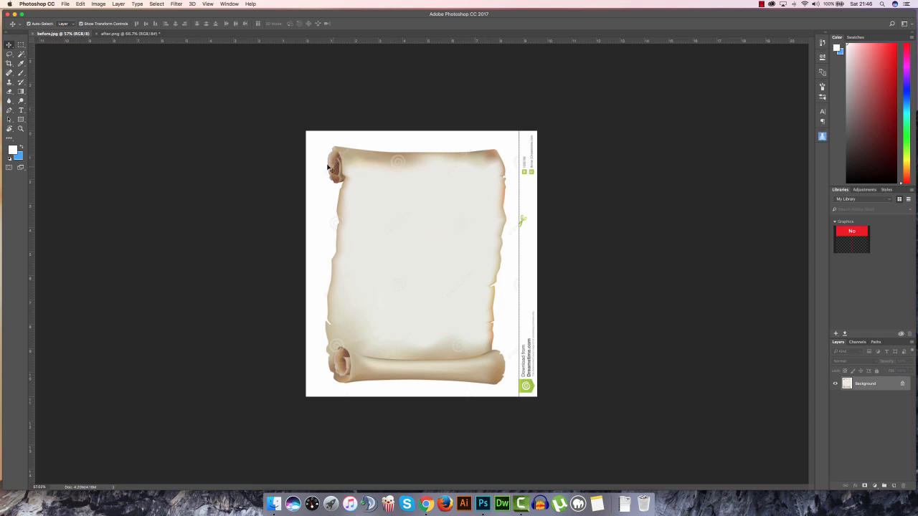
Examine the watermarked scroll in before.jpg and compare it with the cleaned version in after.png
{"action": "scroll", "coordinate": [326, 163], "scroll_direction": "up", "scroll_amount": 2}
{"action": "left_click_drag", "start_coordinate": [328, 160], "coordinate": [375, 295]}
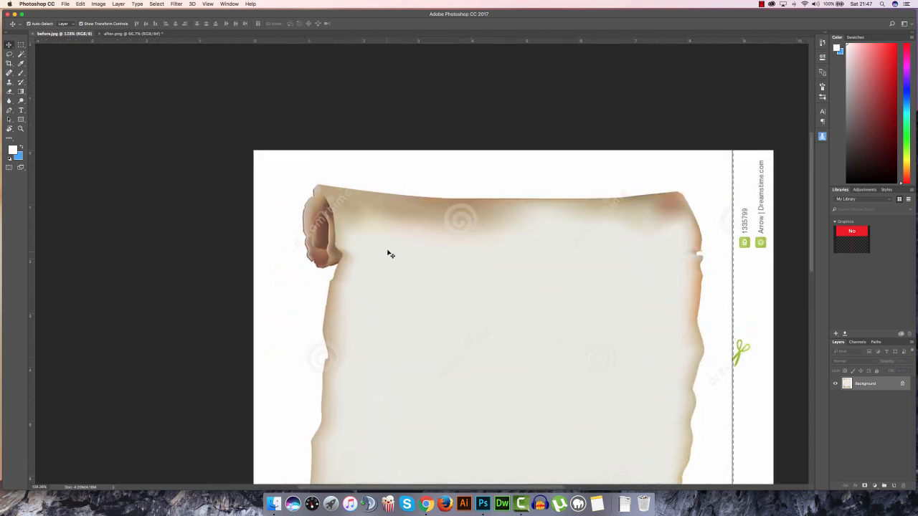
{"action": "key", "text": "super+0"}
{"action": "scroll", "coordinate": [402, 247], "scroll_direction": "down", "scroll_amount": 2}
{"action": "key", "text": "super+0"}
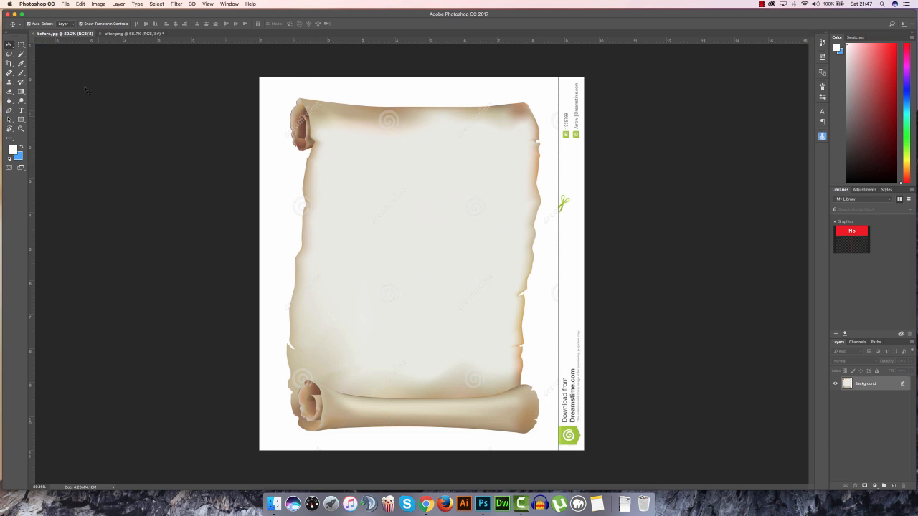
{"action": "left_click", "coordinate": [132, 34]}
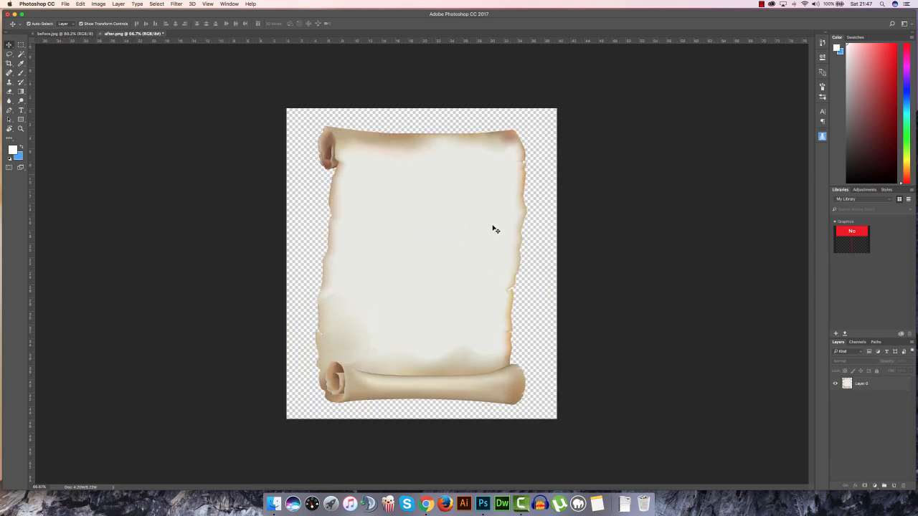
{"action": "key", "text": "ctrl+Tab"}
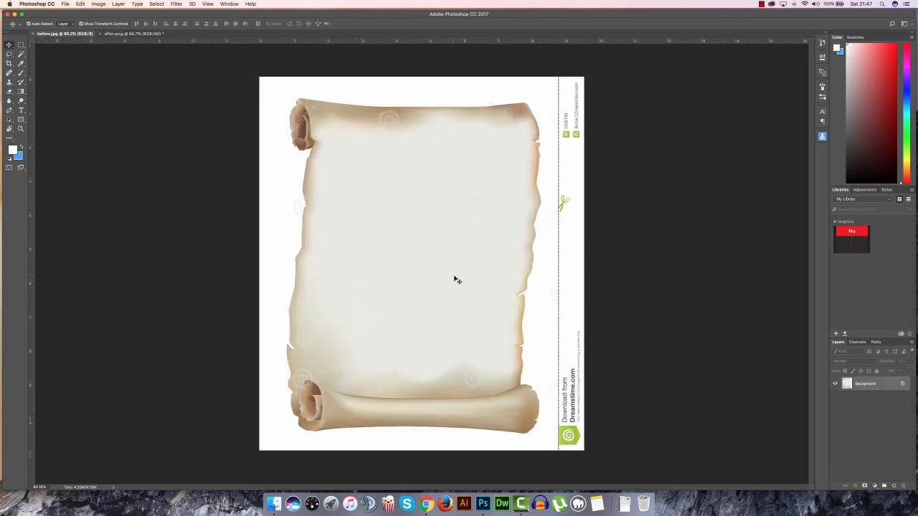
Try to cover the spiral watermark by sampling the paper colour and painting over it with the Brush, then undo the painting
{"action": "scroll", "coordinate": [484, 215], "scroll_direction": "up", "scroll_amount": 6}
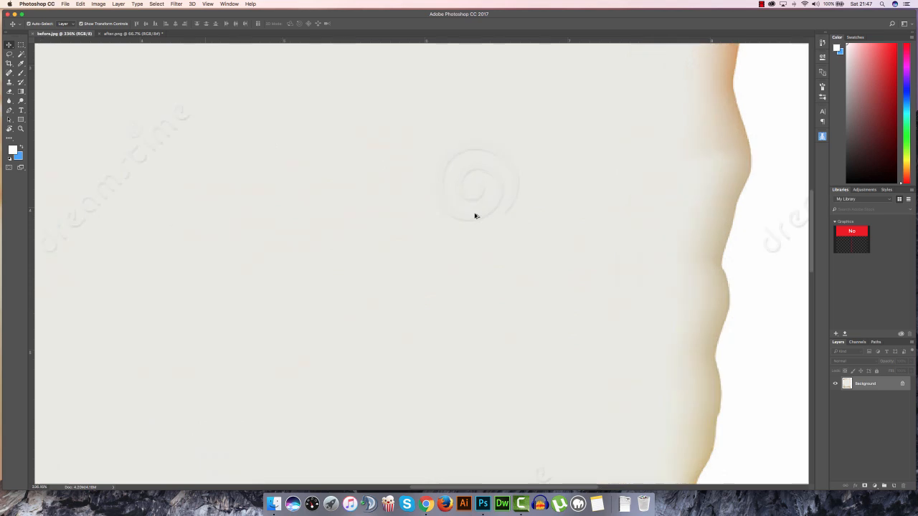
{"action": "left_click_drag", "start_coordinate": [547, 172], "coordinate": [519, 217]}
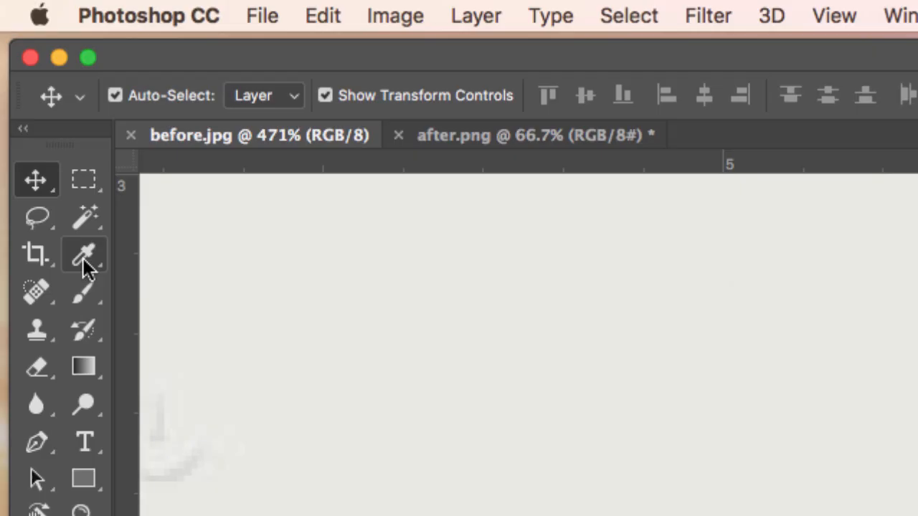
{"action": "left_click", "coordinate": [21, 64]}
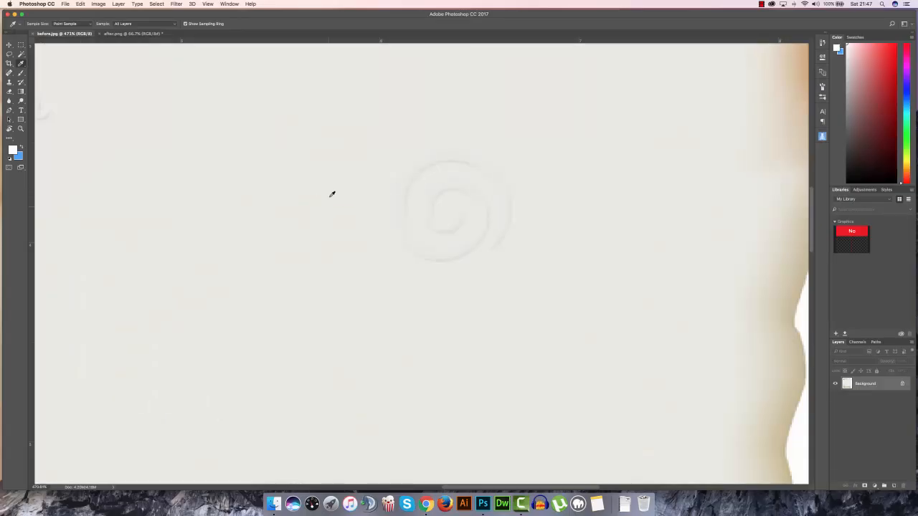
{"action": "left_click", "coordinate": [330, 195]}
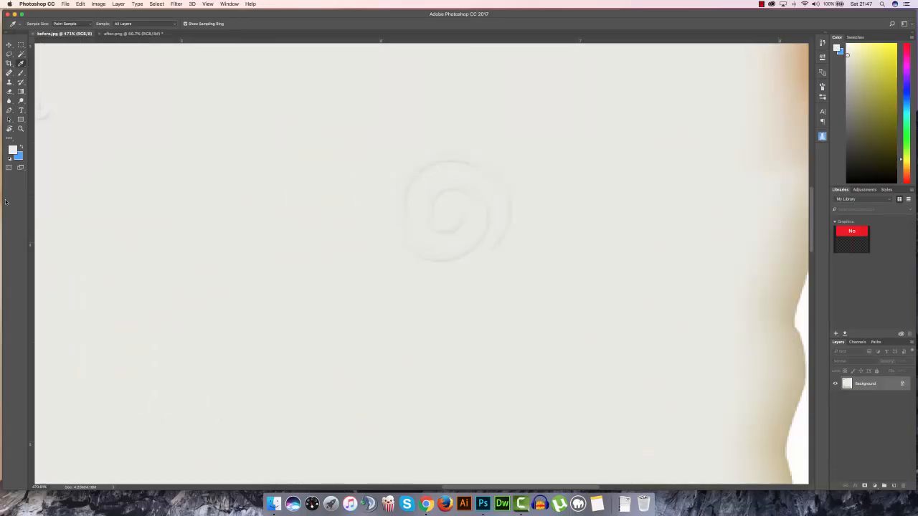
{"action": "left_click", "coordinate": [21, 73]}
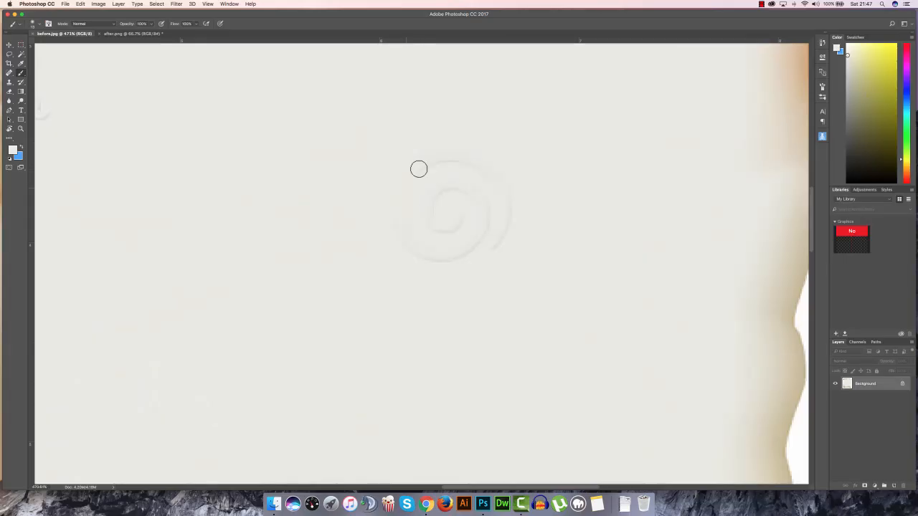
{"action": "left_click_drag", "start_coordinate": [419, 169], "coordinate": [447, 168]}
{"action": "key", "text": "super+z"}
Examine the watermarks over the shaded upper roll and on the plain centre of the paper up close
{"action": "scroll", "coordinate": [322, 159], "scroll_direction": "down", "scroll_amount": 5}
{"action": "scroll", "coordinate": [336, 221], "scroll_direction": "up", "scroll_amount": 3}
{"action": "scroll", "coordinate": [336, 222], "scroll_direction": "left", "scroll_amount": 3}
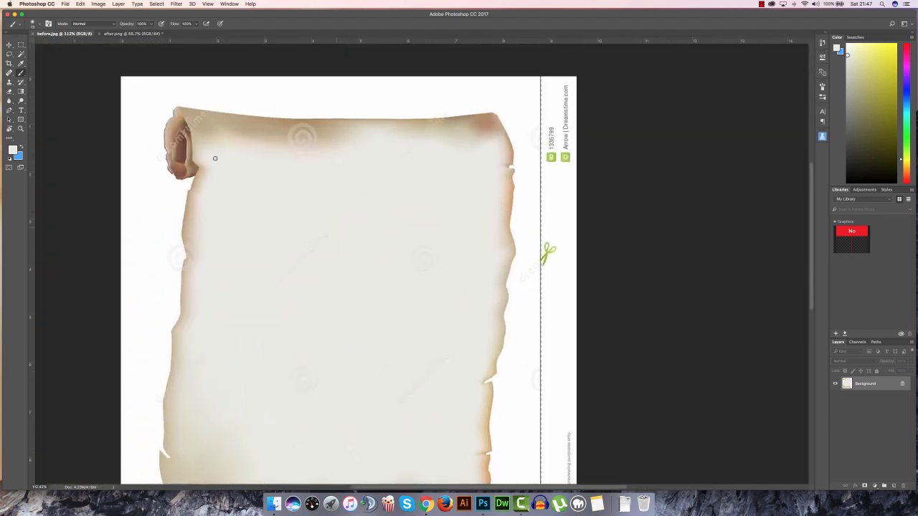
{"action": "scroll", "coordinate": [178, 128], "scroll_direction": "up", "scroll_amount": 5}
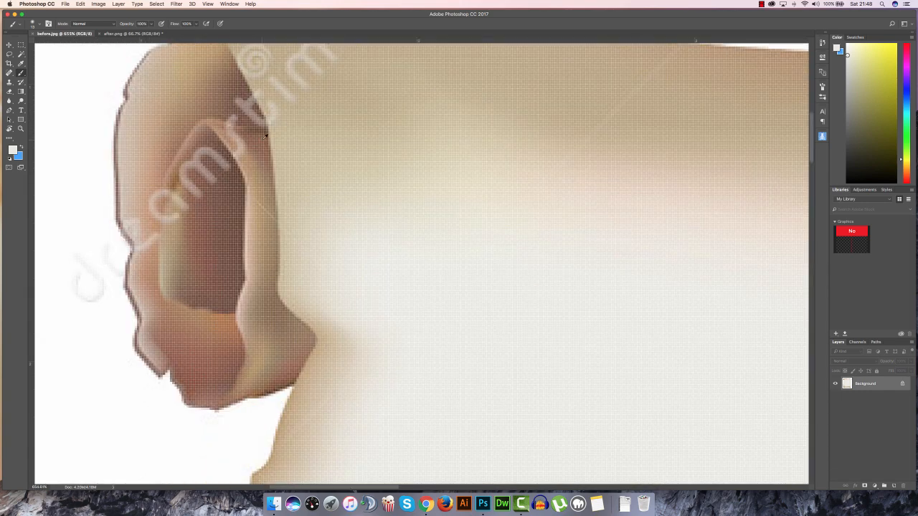
{"action": "scroll", "coordinate": [260, 133], "scroll_direction": "down", "scroll_amount": 5}
{"action": "scroll", "coordinate": [464, 229], "scroll_direction": "up", "scroll_amount": 5}
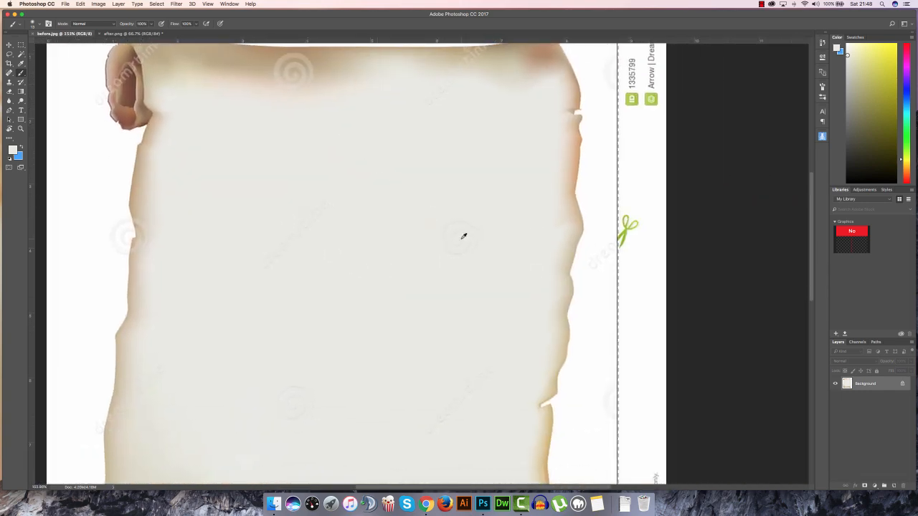
{"action": "scroll", "coordinate": [468, 239], "scroll_direction": "up", "scroll_amount": 1}
{"action": "scroll", "coordinate": [467, 238], "scroll_direction": "down", "scroll_amount": 4}
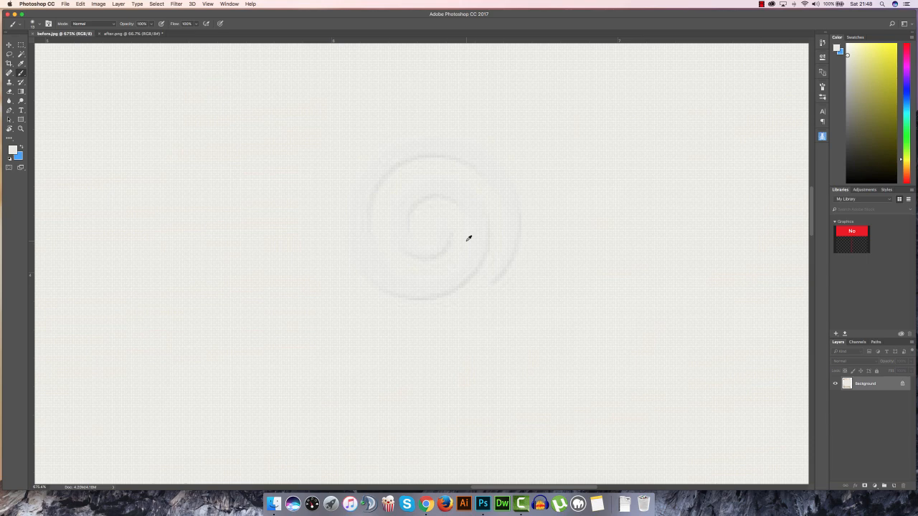
{"action": "left_click_drag", "start_coordinate": [503, 208], "coordinate": [459, 227]}
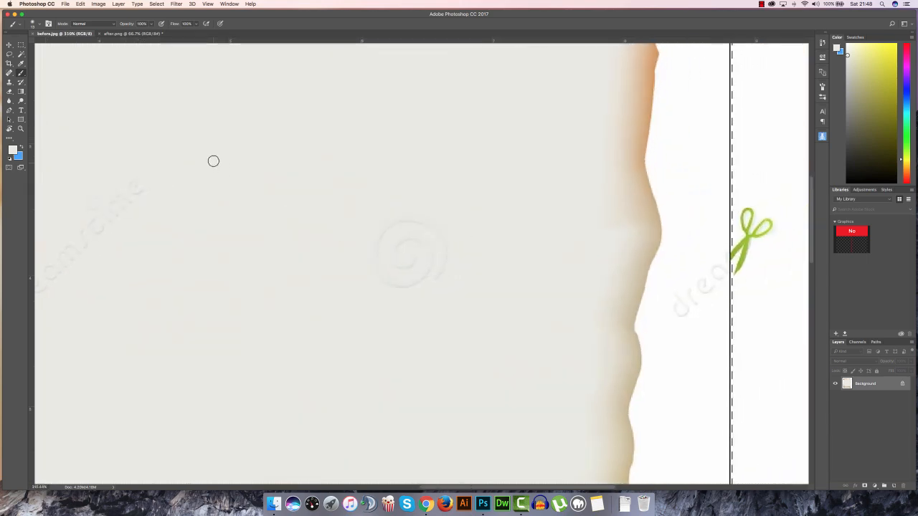
Choose the Spot Healing Brush and enlarge its brush size to 35
{"action": "left_click", "coordinate": [9, 74]}
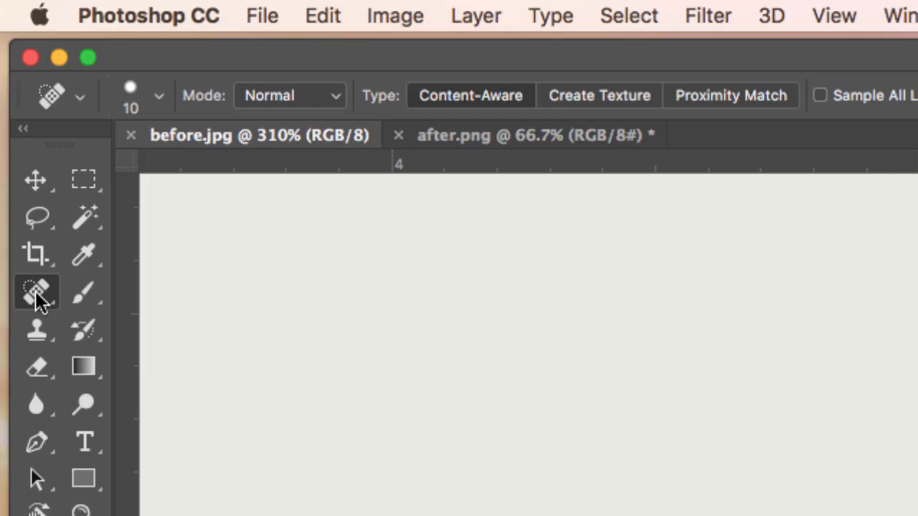
{"action": "left_click", "coordinate": [10, 74]}
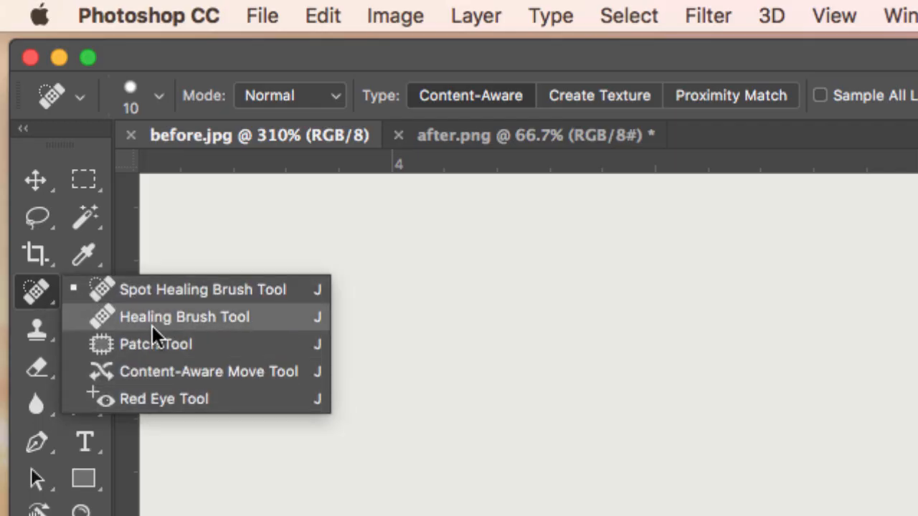
{"action": "left_click", "coordinate": [178, 290]}
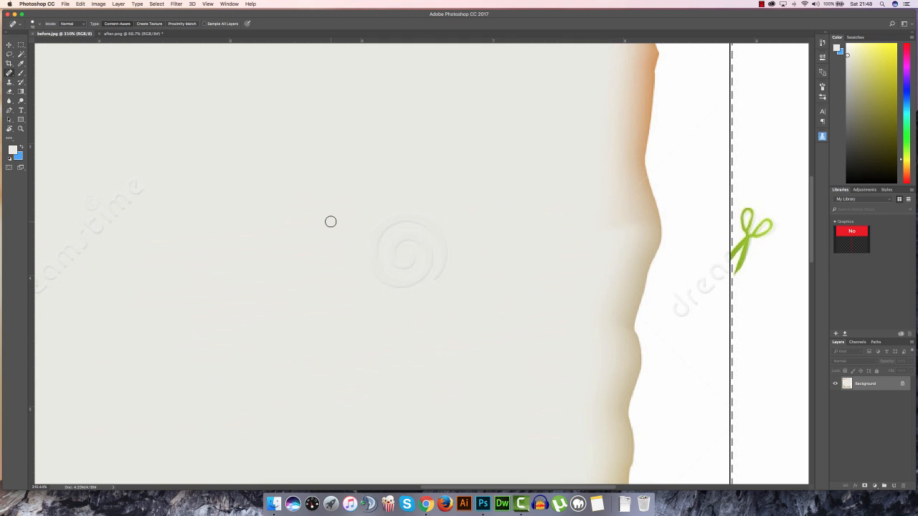
{"action": "key", "text": "bracketright"}
{"action": "key", "text": "bracketright"}
{"action": "key", "text": "bracketright"}
{"action": "key", "text": "bracketright"}
{"action": "key", "text": "bracketright"}
Heal away the spiral watermark on the upper right half of the blank paper
{"action": "mouse_move", "coordinate": [407, 208]}
{"action": "left_mouse_down"}
{"action": "mouse_move", "coordinate": [354, 258]}
{"action": "mouse_move", "coordinate": [424, 218]}
{"action": "mouse_move", "coordinate": [383, 266]}
{"action": "left_mouse_up"}
{"action": "mouse_move", "coordinate": [448, 228]}
{"action": "left_mouse_down"}
{"action": "mouse_move", "coordinate": [390, 290]}
{"action": "mouse_move", "coordinate": [385, 327]}
{"action": "left_mouse_up"}
{"action": "left_click_drag", "start_coordinate": [425, 255], "coordinate": [376, 310]}
{"action": "left_click_drag", "start_coordinate": [442, 223], "coordinate": [399, 261]}
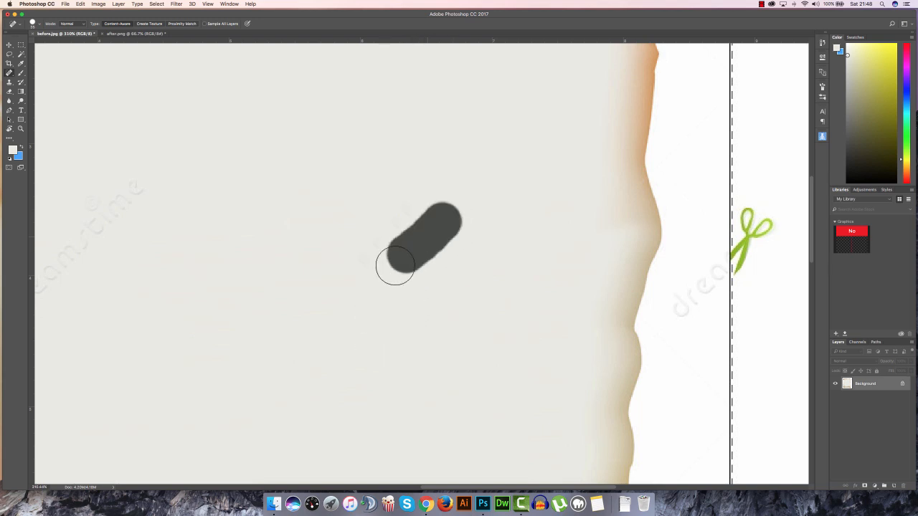
{"action": "left_click_drag", "start_coordinate": [424, 213], "coordinate": [308, 273]}
{"action": "left_click_drag", "start_coordinate": [414, 244], "coordinate": [321, 279]}
{"action": "left_click_drag", "start_coordinate": [438, 262], "coordinate": [370, 313]}
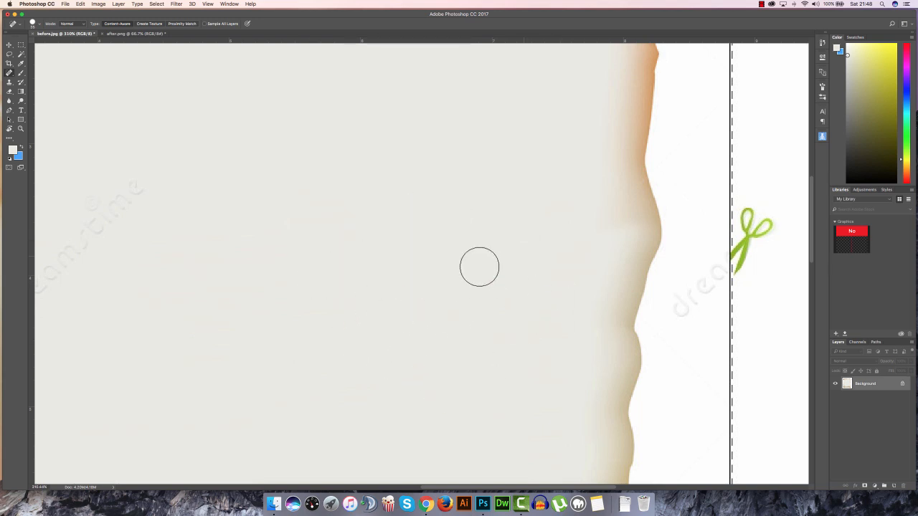
Examine the remaining watermarks across the whole scroll at several magnifications
{"action": "key", "text": "super+0"}
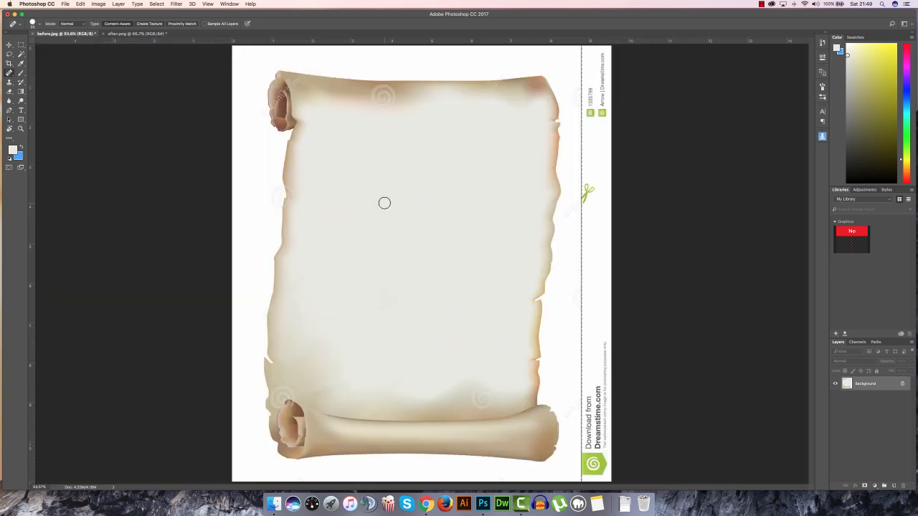
{"action": "scroll", "coordinate": [384, 203], "scroll_direction": "up", "scroll_amount": 5}
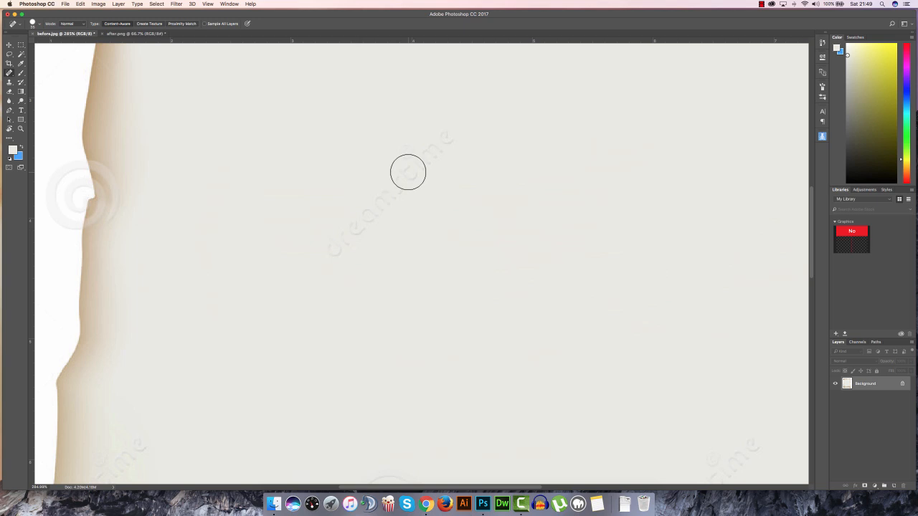
{"action": "scroll", "coordinate": [379, 204], "scroll_direction": "down", "scroll_amount": 2}
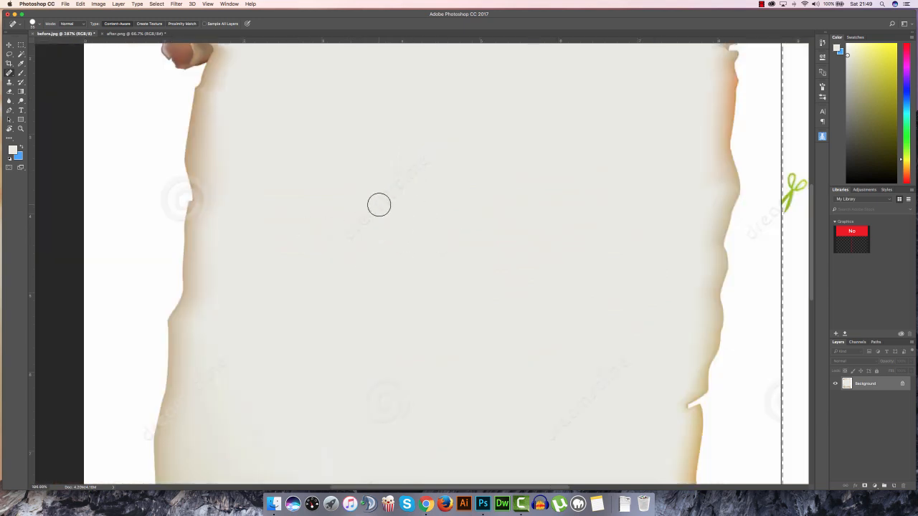
{"action": "scroll", "coordinate": [379, 205], "scroll_direction": "down", "scroll_amount": 3}
{"action": "scroll", "coordinate": [380, 201], "scroll_direction": "up", "scroll_amount": 2}
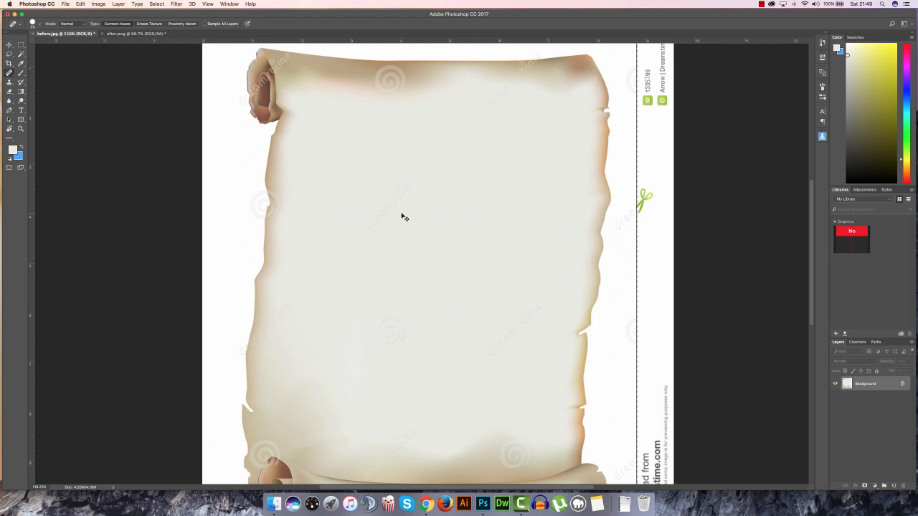
{"action": "key", "text": "super+plus"}
{"action": "key", "text": "super+plus"}
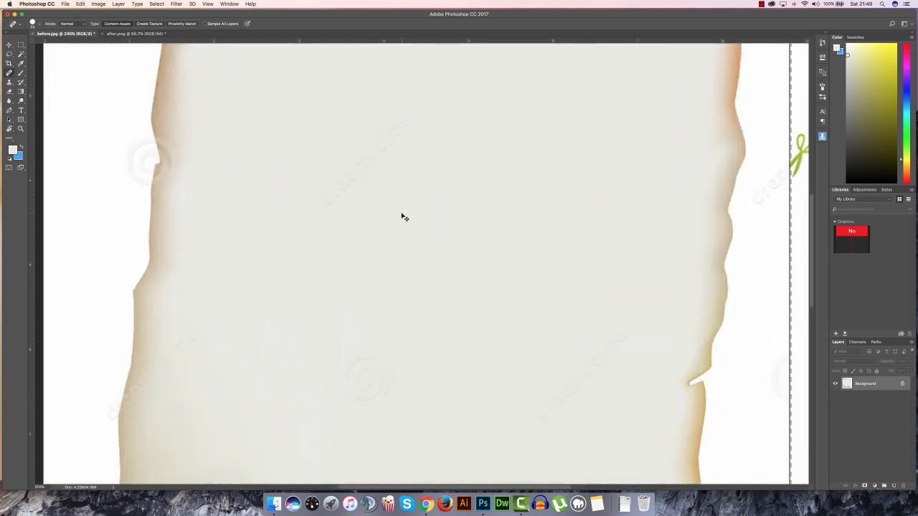
{"action": "key", "text": "super+plus"}
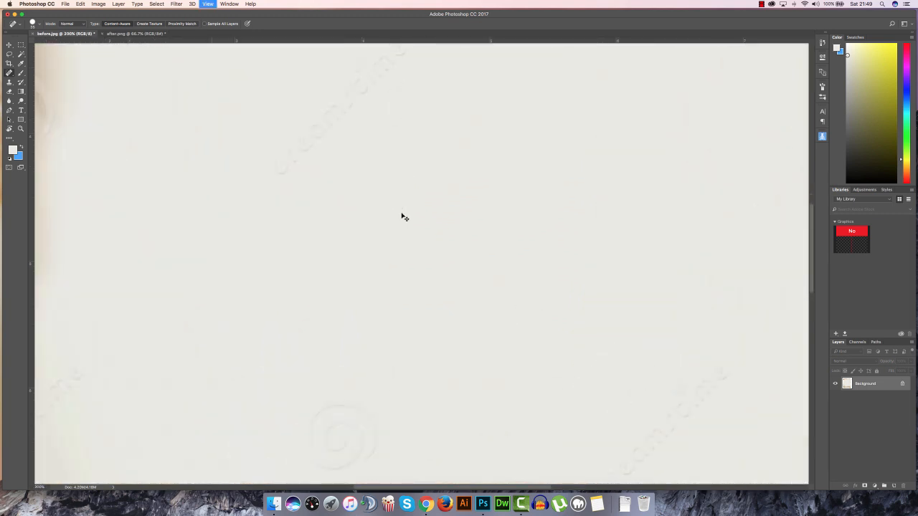
{"action": "key", "text": "super+minus"}
{"action": "key", "text": "super+minus"}
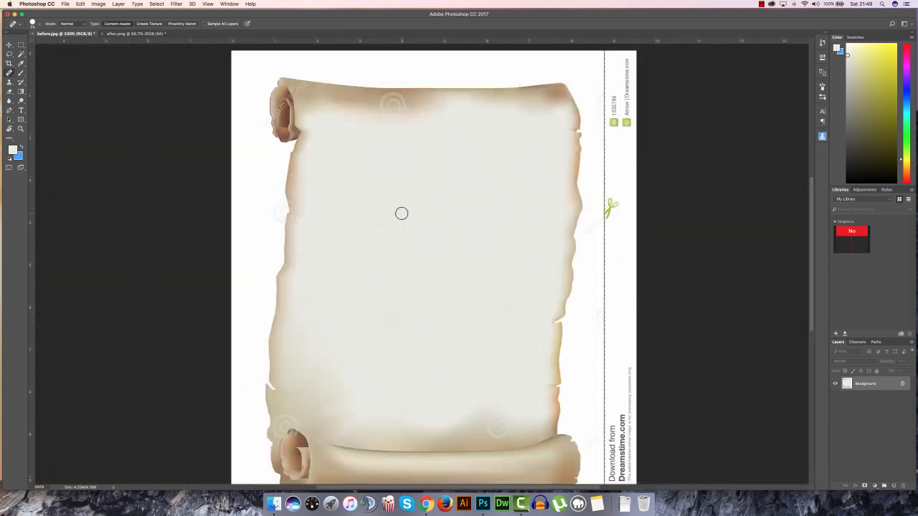
{"action": "left_click_drag", "start_coordinate": [449, 215], "coordinate": [403, 211]}
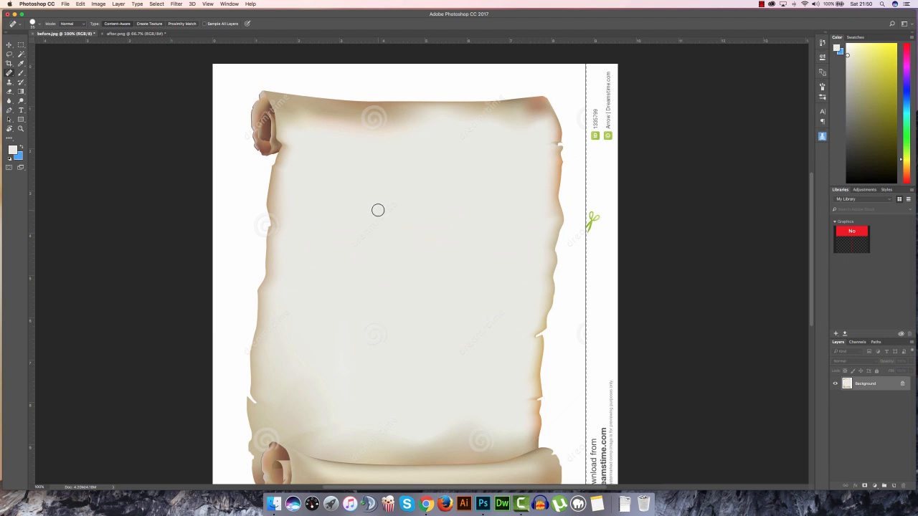
Remove the dreamstime text watermark from the upper middle of the paper with the Spot Healing Brush
{"action": "scroll", "coordinate": [387, 219], "scroll_direction": "up", "scroll_amount": 3}
{"action": "scroll", "coordinate": [387, 218], "scroll_direction": "down", "scroll_amount": 3}
{"action": "scroll", "coordinate": [369, 239], "scroll_direction": "up", "scroll_amount": 4}
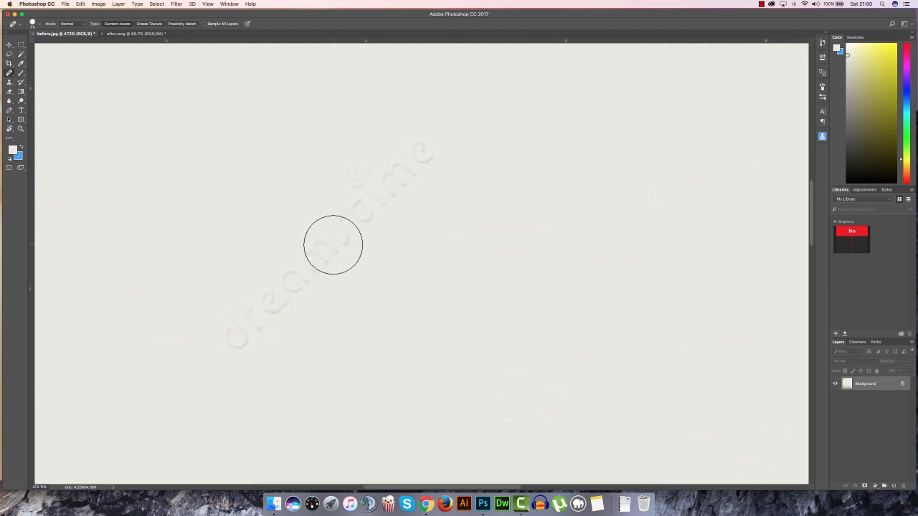
{"action": "right_click", "coordinate": [9, 73]}
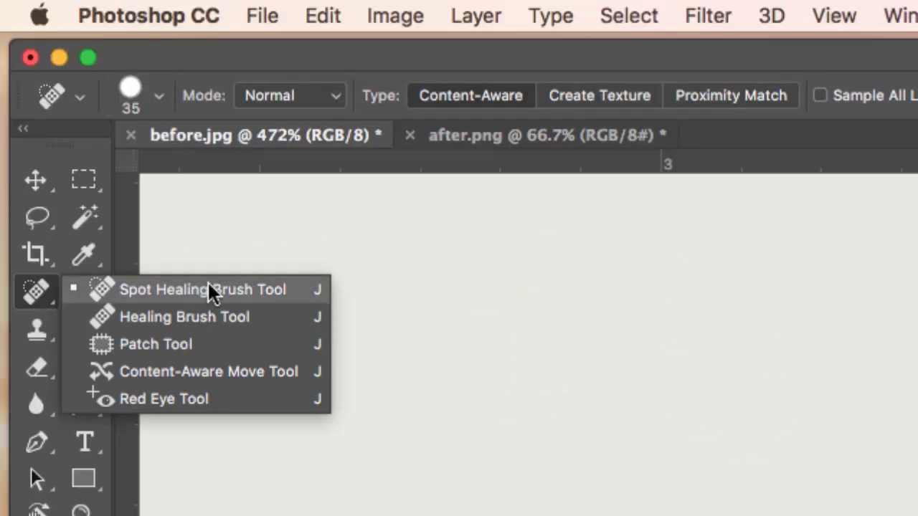
{"action": "left_click", "coordinate": [209, 288]}
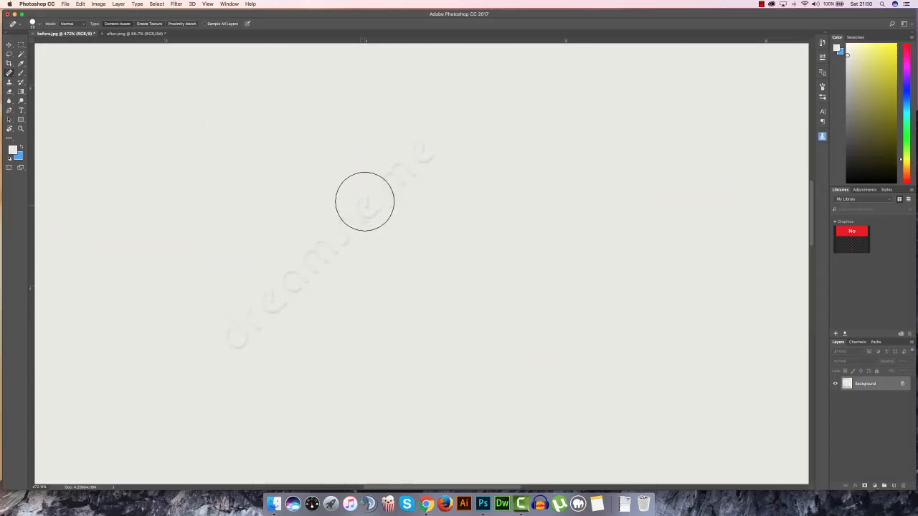
{"action": "left_click_drag", "start_coordinate": [424, 145], "coordinate": [370, 221]}
{"action": "left_click_drag", "start_coordinate": [418, 167], "coordinate": [327, 281]}
{"action": "left_click_drag", "start_coordinate": [337, 230], "coordinate": [262, 322]}
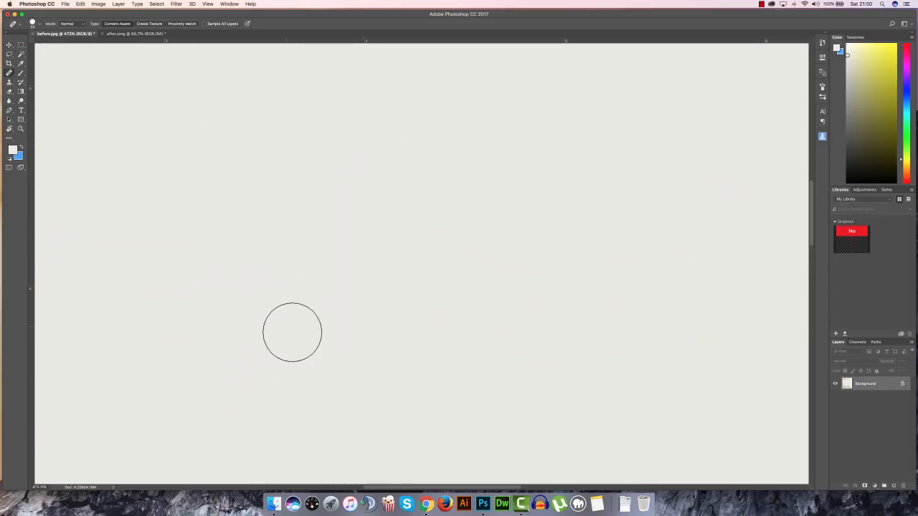
Heal away the spiral watermark in the lower middle of the paper
{"action": "scroll", "coordinate": [369, 279], "scroll_direction": "down", "scroll_amount": 10}
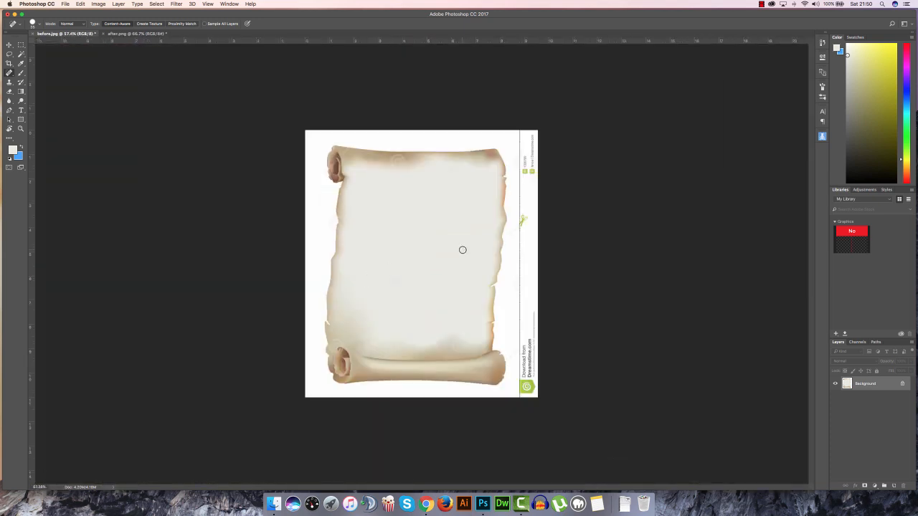
{"action": "scroll", "coordinate": [416, 298], "scroll_direction": "up", "scroll_amount": 10}
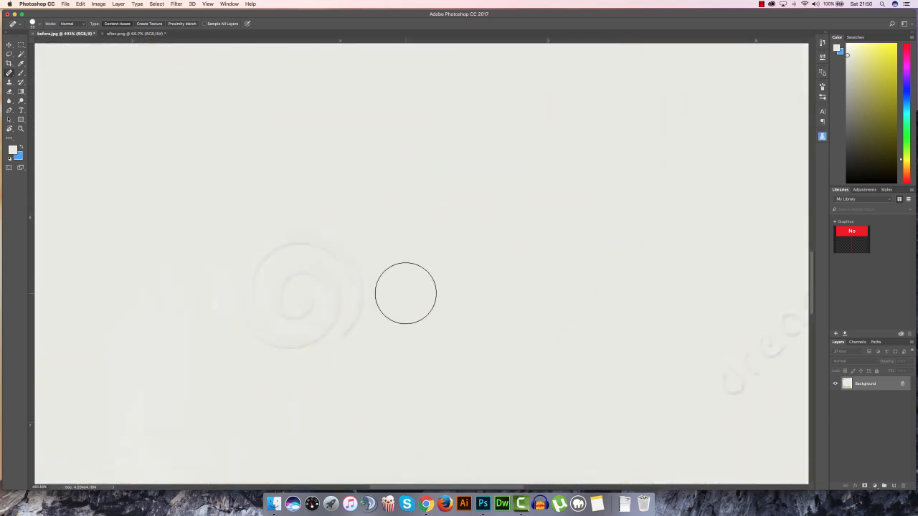
{"action": "left_click_drag", "start_coordinate": [349, 183], "coordinate": [273, 270]}
{"action": "left_click_drag", "start_coordinate": [402, 184], "coordinate": [316, 284]}
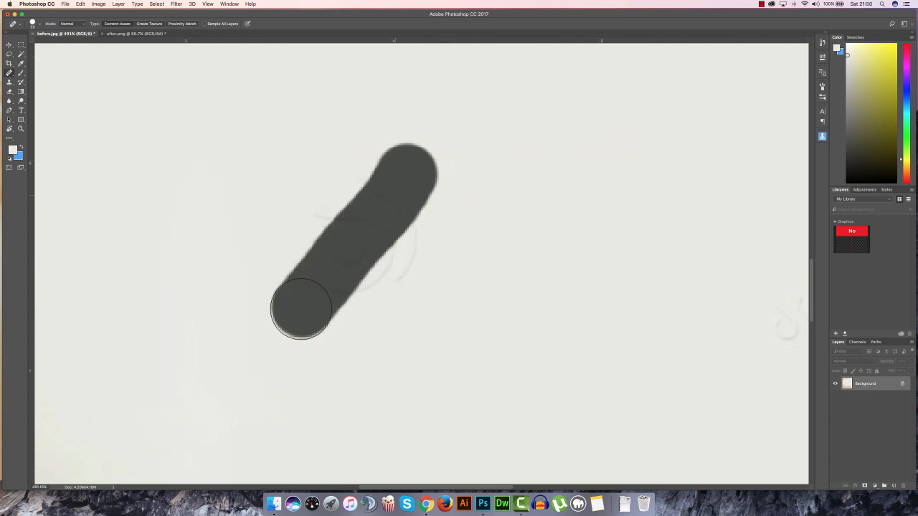
{"action": "left_click_drag", "start_coordinate": [434, 205], "coordinate": [379, 287]}
{"action": "left_click_drag", "start_coordinate": [385, 243], "coordinate": [347, 284]}
{"action": "mouse_move", "coordinate": [362, 198]}
{"action": "left_mouse_down"}
{"action": "mouse_move", "coordinate": [290, 322]}
{"action": "mouse_move", "coordinate": [292, 278]}
{"action": "left_mouse_up"}
Heal away the last spiral traces and the dreamstime text watermark on the lower right half of the blank paper
{"action": "left_click_drag", "start_coordinate": [426, 254], "coordinate": [259, 251]}
{"action": "left_click_drag", "start_coordinate": [571, 244], "coordinate": [429, 295]}
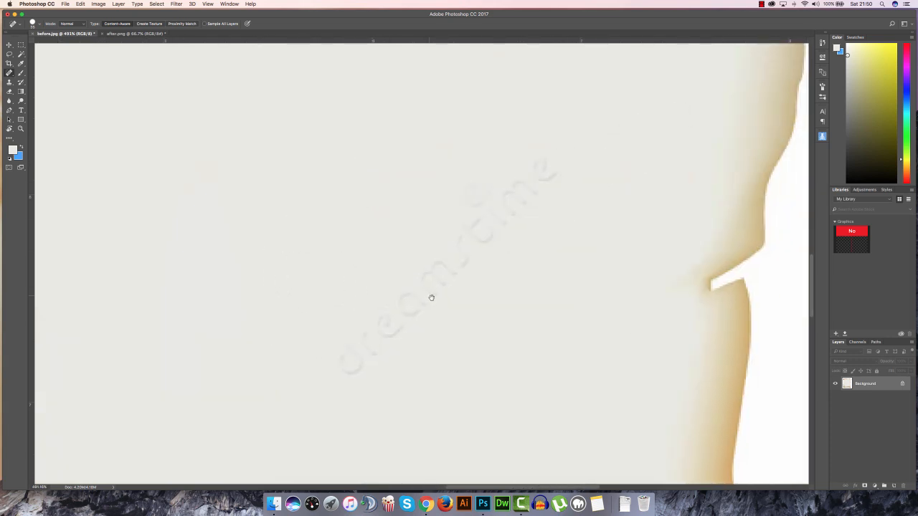
{"action": "left_click_drag", "start_coordinate": [368, 314], "coordinate": [331, 386]}
{"action": "left_click_drag", "start_coordinate": [465, 213], "coordinate": [372, 396]}
{"action": "left_click_drag", "start_coordinate": [360, 353], "coordinate": [351, 388]}
{"action": "mouse_move", "coordinate": [467, 256]}
{"action": "left_mouse_down"}
{"action": "mouse_move", "coordinate": [404, 354]}
{"action": "mouse_move", "coordinate": [389, 329]}
{"action": "left_mouse_up"}
{"action": "left_click_drag", "start_coordinate": [535, 154], "coordinate": [403, 353]}
{"action": "left_click_drag", "start_coordinate": [479, 175], "coordinate": [428, 289]}
Heal away the upper half of the spiral watermark near the paper's lower right corner with a smaller Spot Healing Brush
{"action": "key", "text": "super+0"}
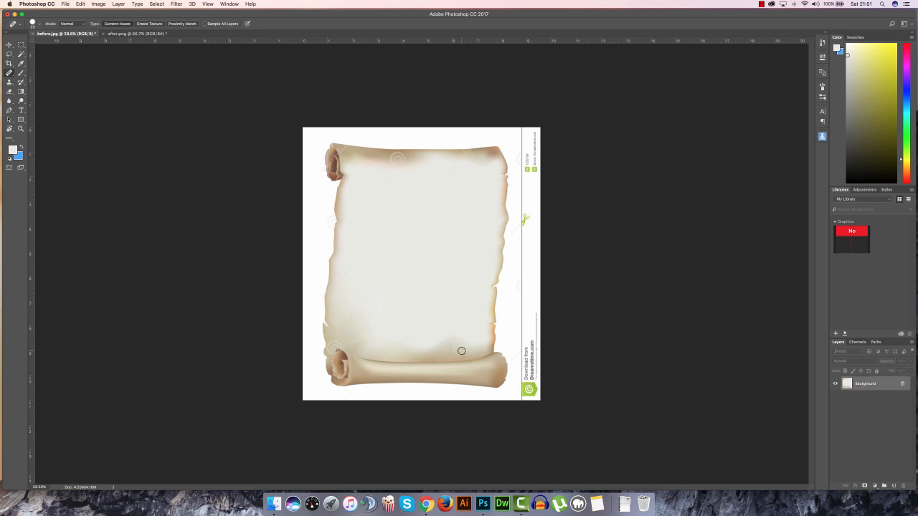
{"action": "scroll", "coordinate": [462, 367], "scroll_direction": "up", "scroll_amount": 6}
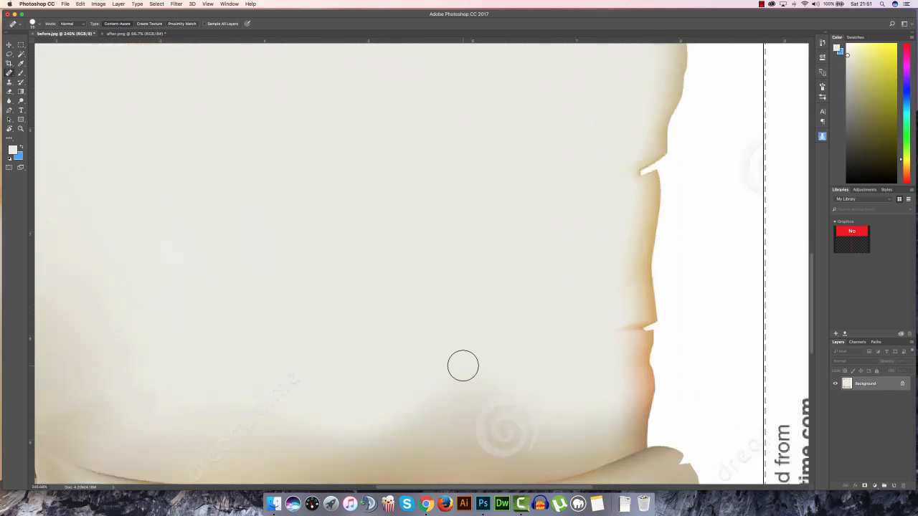
{"action": "left_click_drag", "start_coordinate": [475, 375], "coordinate": [414, 278]}
{"action": "scroll", "coordinate": [452, 342], "scroll_direction": "up", "scroll_amount": 2}
{"action": "left_click_drag", "start_coordinate": [495, 317], "coordinate": [466, 302]}
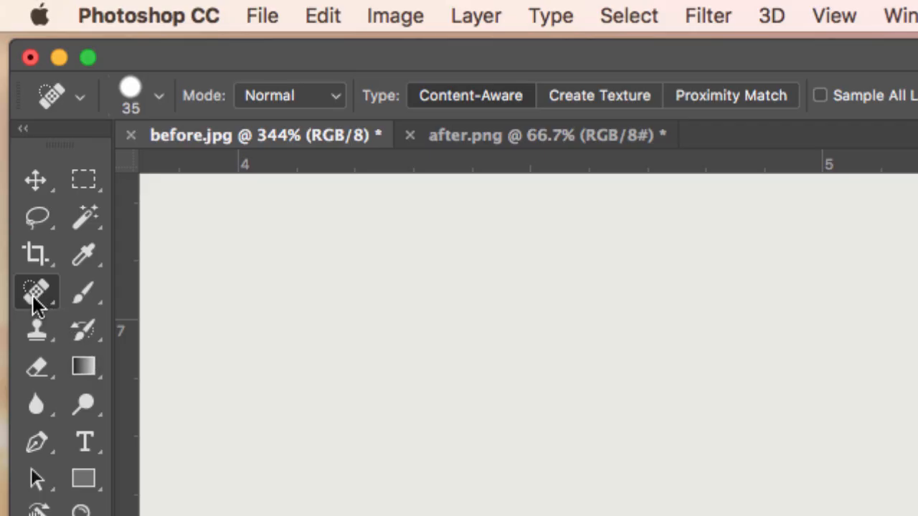
{"action": "right_click", "coordinate": [33, 295]}
{"action": "left_click", "coordinate": [217, 288]}
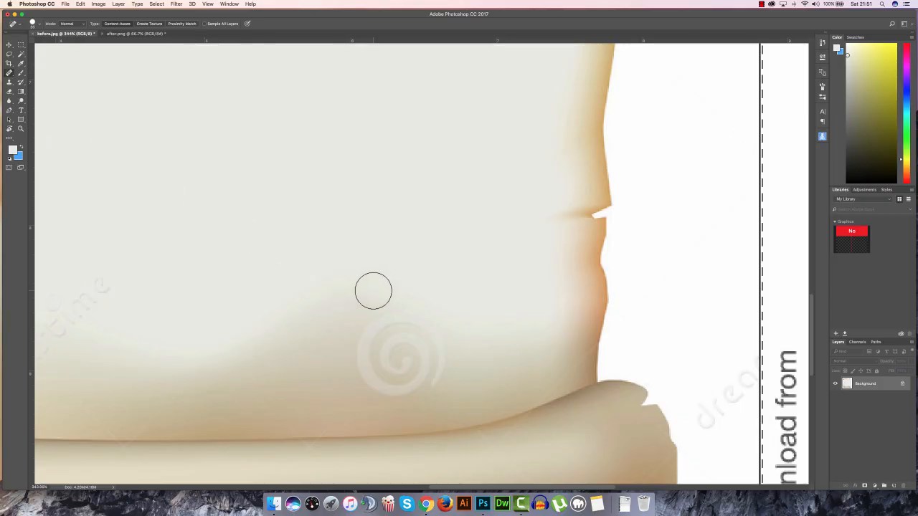
{"action": "key", "text": "bracketleft"}
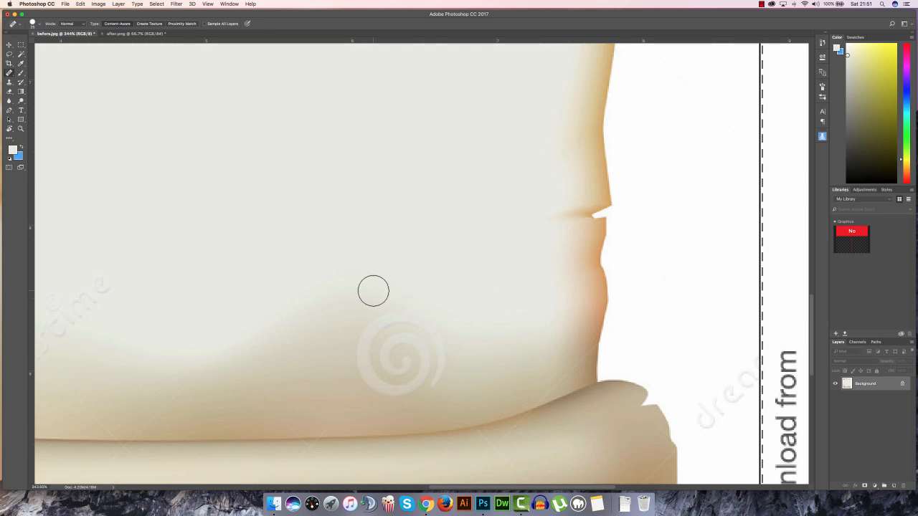
{"action": "left_click_drag", "start_coordinate": [425, 314], "coordinate": [305, 331]}
{"action": "left_click_drag", "start_coordinate": [459, 351], "coordinate": [336, 354]}
{"action": "left_click_drag", "start_coordinate": [422, 326], "coordinate": [402, 324]}
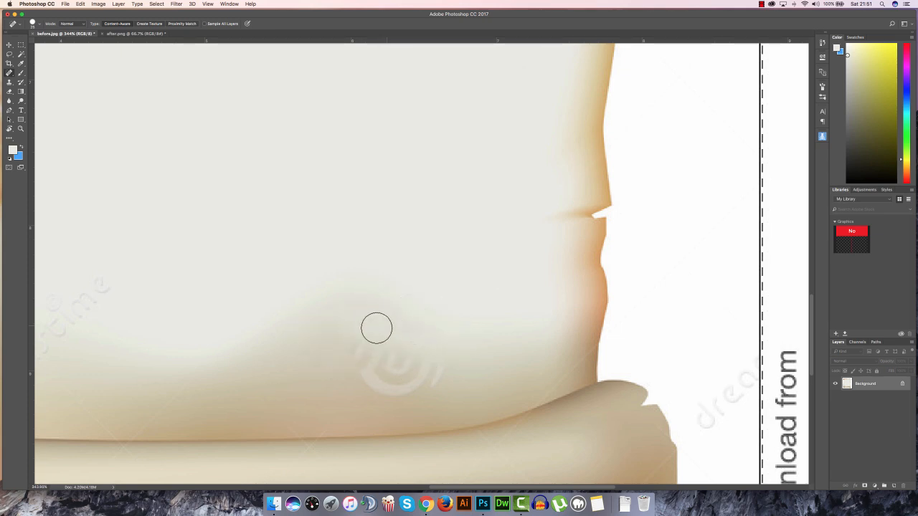
Remove the remaining lower half of the spiral watermark above the right part of the bottom roll
{"action": "mouse_move", "coordinate": [344, 350]}
{"action": "left_mouse_down"}
{"action": "mouse_move", "coordinate": [420, 380]}
{"action": "mouse_move", "coordinate": [457, 377]}
{"action": "left_mouse_up"}
{"action": "left_click_drag", "start_coordinate": [359, 377], "coordinate": [430, 387]}
{"action": "left_click_drag", "start_coordinate": [352, 326], "coordinate": [419, 342]}
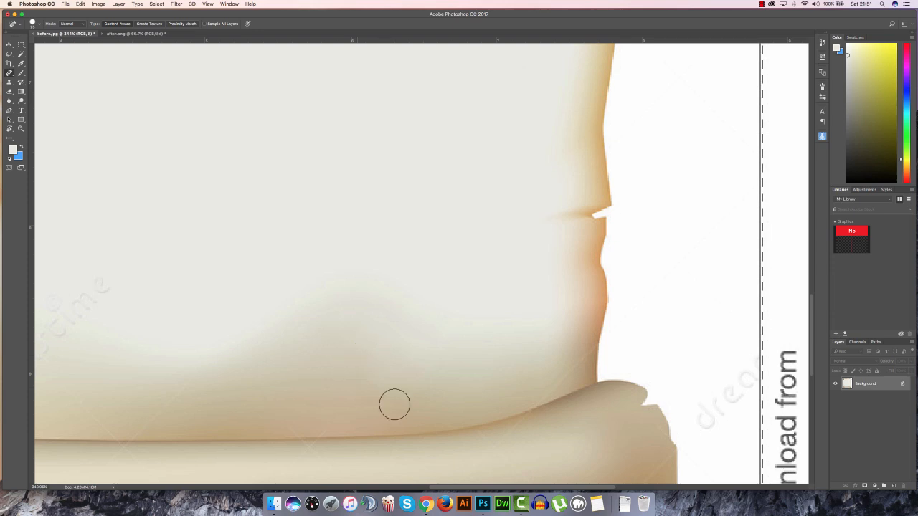
{"action": "left_click_drag", "start_coordinate": [355, 313], "coordinate": [399, 324]}
Heal away the dreamstime text watermark on the shaded paper above the bottom roll's left half
{"action": "left_click_drag", "start_coordinate": [266, 267], "coordinate": [528, 242]}
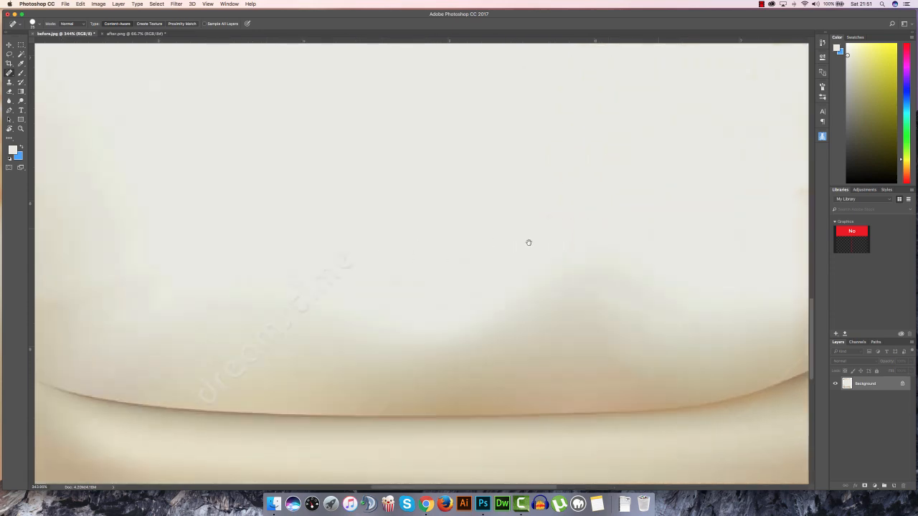
{"action": "left_click_drag", "start_coordinate": [310, 240], "coordinate": [364, 239]}
{"action": "mouse_move", "coordinate": [419, 251]}
{"action": "left_mouse_down"}
{"action": "mouse_move", "coordinate": [402, 286]}
{"action": "mouse_move", "coordinate": [307, 363]}
{"action": "mouse_move", "coordinate": [341, 380]}
{"action": "left_mouse_up"}
{"action": "left_click", "coordinate": [368, 287]}
{"action": "left_click", "coordinate": [373, 263]}
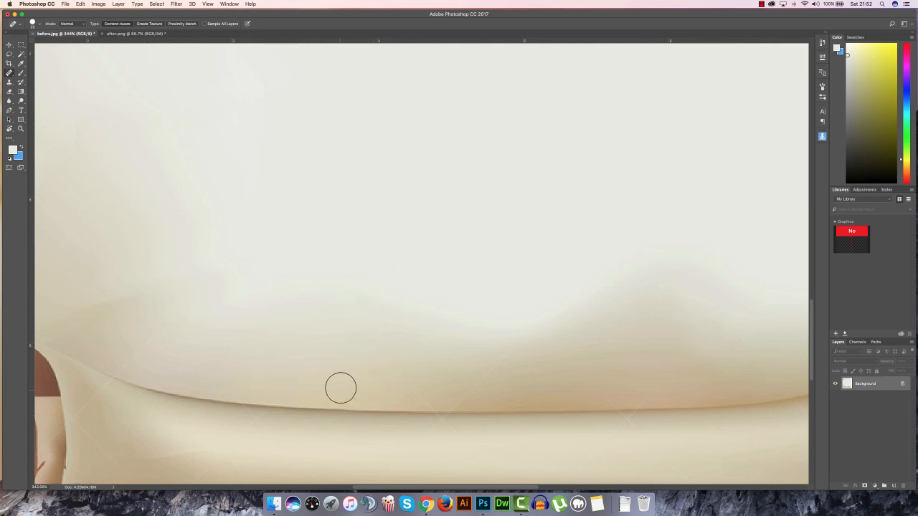
Smooth the shaded paper just above the bottom roll's edge with short Spot Healing Brush strokes
{"action": "left_click_drag", "start_coordinate": [428, 348], "coordinate": [381, 351]}
{"action": "left_click_drag", "start_coordinate": [435, 332], "coordinate": [411, 345]}
{"action": "left_click_drag", "start_coordinate": [357, 364], "coordinate": [404, 365]}
{"action": "scroll", "coordinate": [368, 369], "scroll_direction": "up", "scroll_amount": 2}
{"action": "mouse_move", "coordinate": [347, 370]}
{"action": "left_mouse_down"}
{"action": "mouse_move", "coordinate": [367, 369]}
{"action": "mouse_move", "coordinate": [377, 346]}
{"action": "mouse_move", "coordinate": [348, 349]}
{"action": "left_mouse_up"}
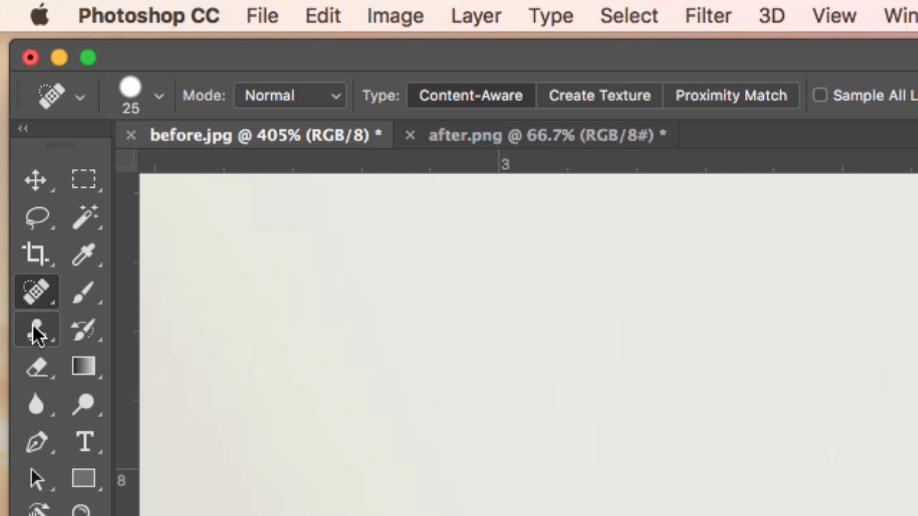
Switch to the Clone Stamp tool and set its opacity to 40%
{"action": "left_click", "coordinate": [9, 83]}
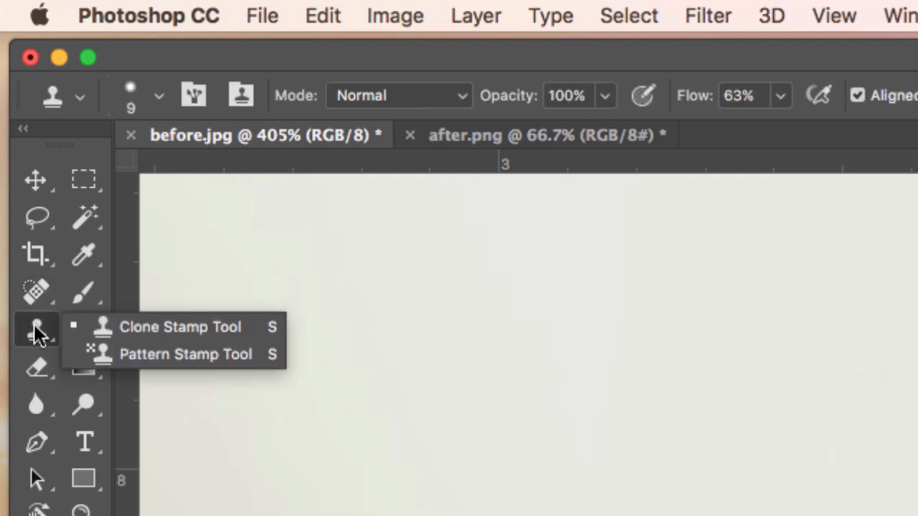
{"action": "left_click", "coordinate": [188, 327]}
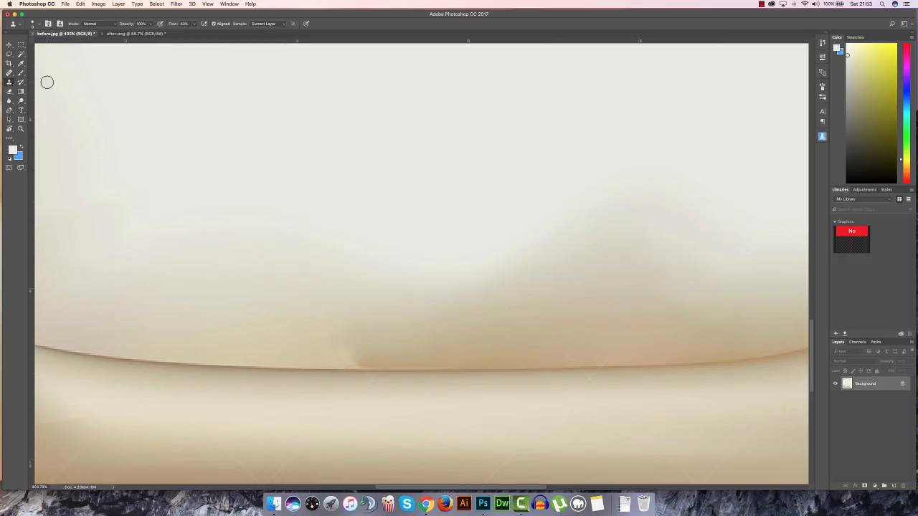
{"action": "left_click", "coordinate": [152, 25]}
{"action": "left_click", "coordinate": [132, 25]}
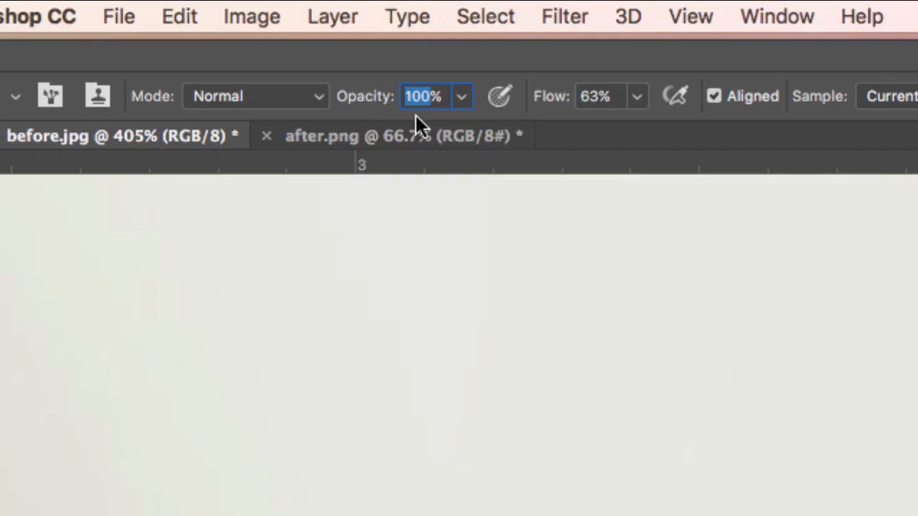
{"action": "type", "text": "40"}
{"action": "key", "text": "Return"}
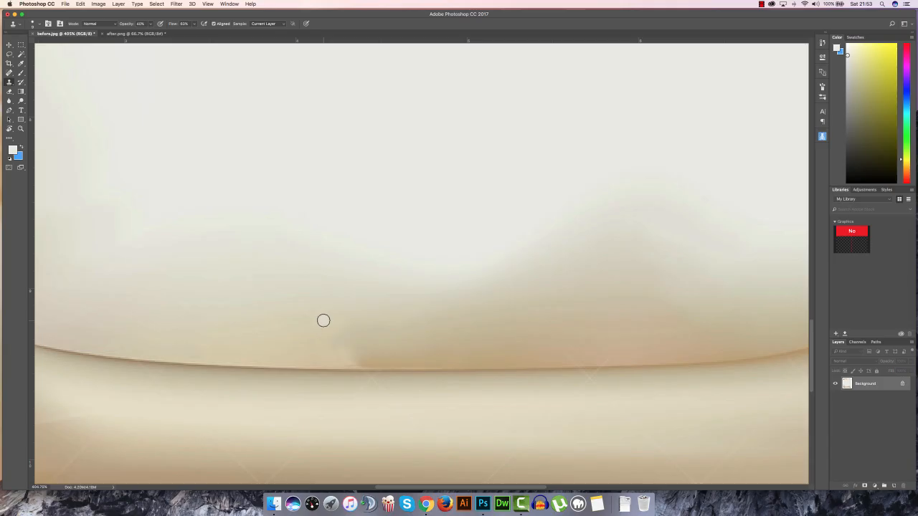
Clone clean paper from both sides over the dark smudge above the bottom roll using a larger brush
{"action": "key", "text": "bracketright"}
{"action": "key", "text": "bracketright"}
{"action": "key", "text": "bracketright"}
{"action": "key", "text": "bracketright"}
{"action": "key", "text": "bracketright"}
{"action": "key", "text": "bracketright"}
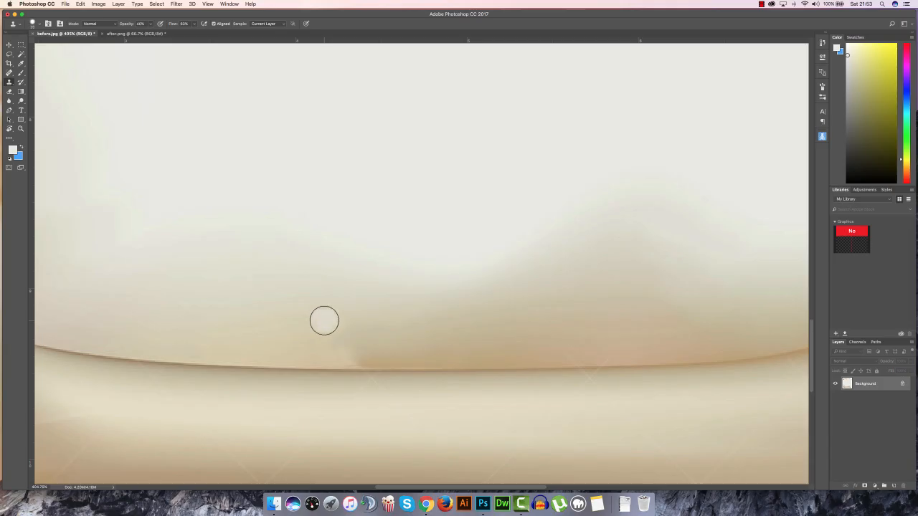
{"action": "key", "text": "bracketleft"}
{"action": "key", "text": "bracketleft"}
{"action": "key", "text": "bracketleft"}
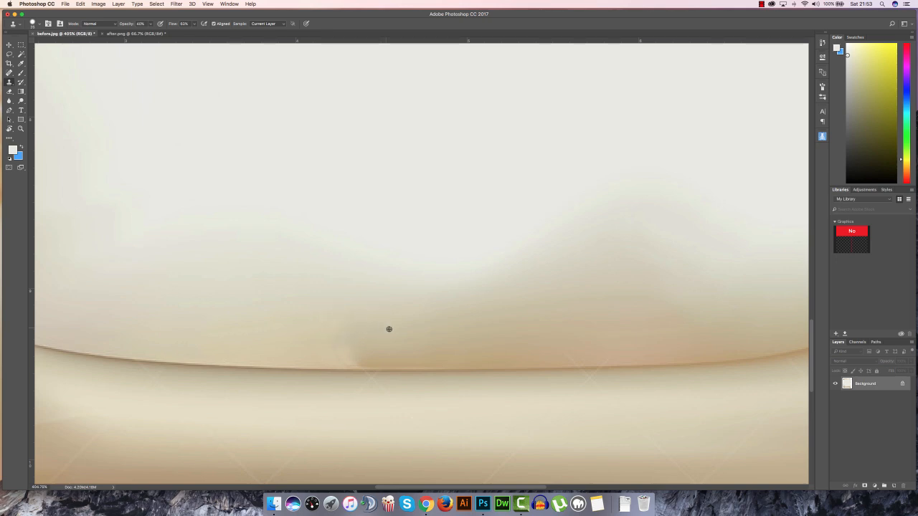
{"action": "left_click", "coordinate": [260, 344], "text": "alt"}
{"action": "mouse_move", "coordinate": [322, 344]}
{"action": "left_mouse_down"}
{"action": "mouse_move", "coordinate": [340, 338]}
{"action": "mouse_move", "coordinate": [332, 334]}
{"action": "mouse_move", "coordinate": [322, 340]}
{"action": "mouse_move", "coordinate": [345, 346]}
{"action": "left_mouse_up"}
{"action": "left_click", "coordinate": [467, 347], "text": "alt"}
{"action": "mouse_move", "coordinate": [380, 348]}
{"action": "left_mouse_down"}
{"action": "mouse_move", "coordinate": [338, 342]}
{"action": "mouse_move", "coordinate": [370, 337]}
{"action": "mouse_move", "coordinate": [322, 332]}
{"action": "mouse_move", "coordinate": [417, 370]}
{"action": "mouse_move", "coordinate": [379, 345]}
{"action": "mouse_move", "coordinate": [428, 346]}
{"action": "mouse_move", "coordinate": [377, 342]}
{"action": "mouse_move", "coordinate": [422, 345]}
{"action": "left_mouse_up"}
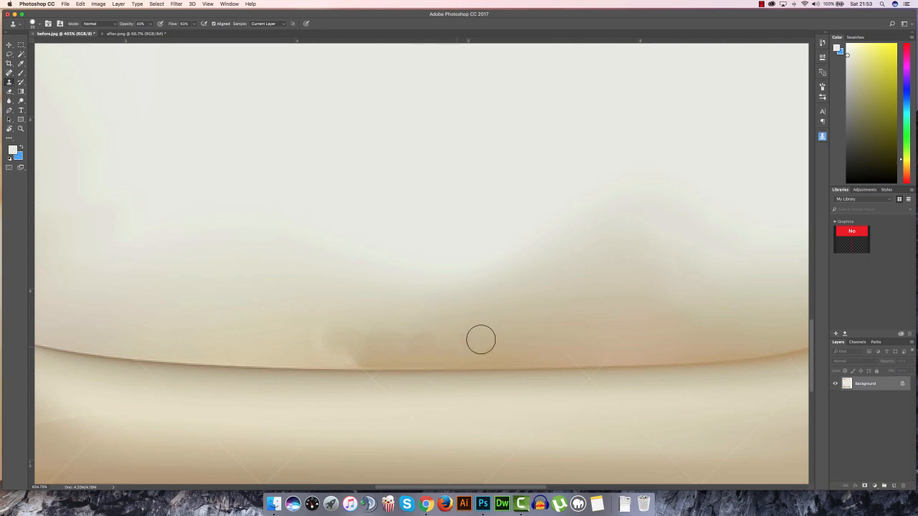
Sample the paper left of the smudge and clone it over the smudge's left edge with a much smaller brush
{"action": "left_click", "coordinate": [277, 344], "text": "alt"}
{"action": "key", "text": "bracketleft"}
{"action": "key", "text": "bracketleft"}
{"action": "key", "text": "bracketleft"}
{"action": "key", "text": "bracketleft"}
{"action": "key", "text": "bracketleft"}
{"action": "key", "text": "bracketleft"}
{"action": "mouse_move", "coordinate": [330, 353]}
{"action": "left_mouse_down"}
{"action": "mouse_move", "coordinate": [349, 359]}
{"action": "mouse_move", "coordinate": [325, 350]}
{"action": "left_mouse_up"}
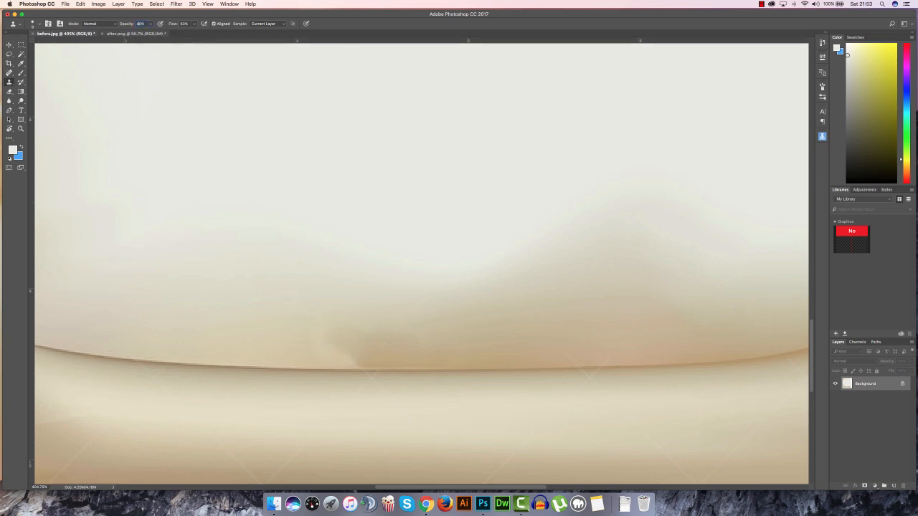
Blend the smudge's left edge with the Clone Stamp at 20% opacity and undo the last dab
{"action": "key", "text": "2"}
{"action": "left_click_drag", "start_coordinate": [316, 342], "coordinate": [353, 347]}
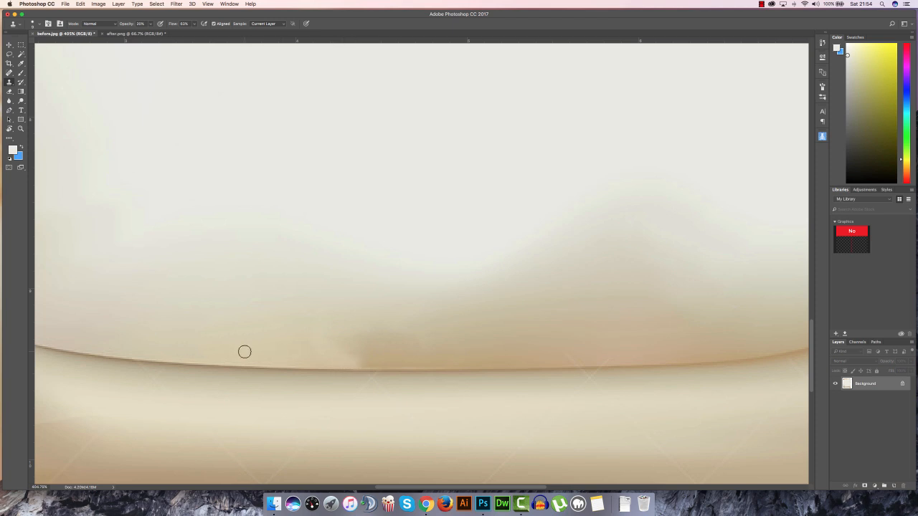
{"action": "left_click_drag", "start_coordinate": [349, 353], "coordinate": [333, 356]}
{"action": "left_click", "coordinate": [398, 366]}
{"action": "key", "text": "super+z"}
Retouch the smudge above the bottom roll with short dabs of the Spot Healing Brush
{"action": "left_click", "coordinate": [9, 72]}
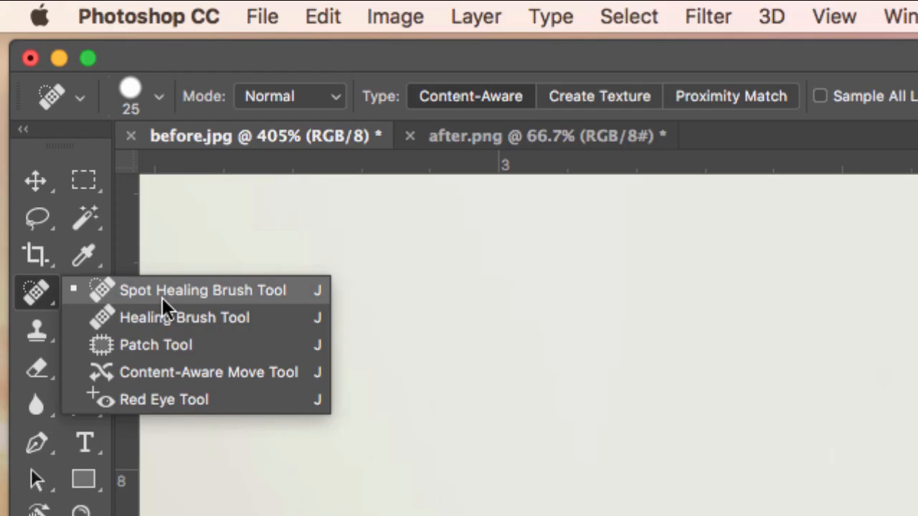
{"action": "left_click", "coordinate": [48, 74]}
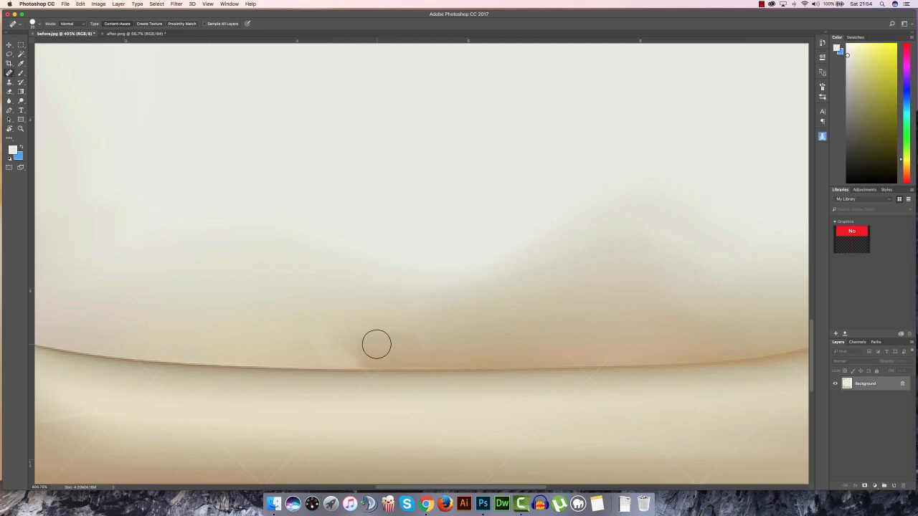
{"action": "left_click_drag", "start_coordinate": [377, 351], "coordinate": [334, 351]}
{"action": "left_click", "coordinate": [362, 351]}
{"action": "left_click", "coordinate": [359, 352]}
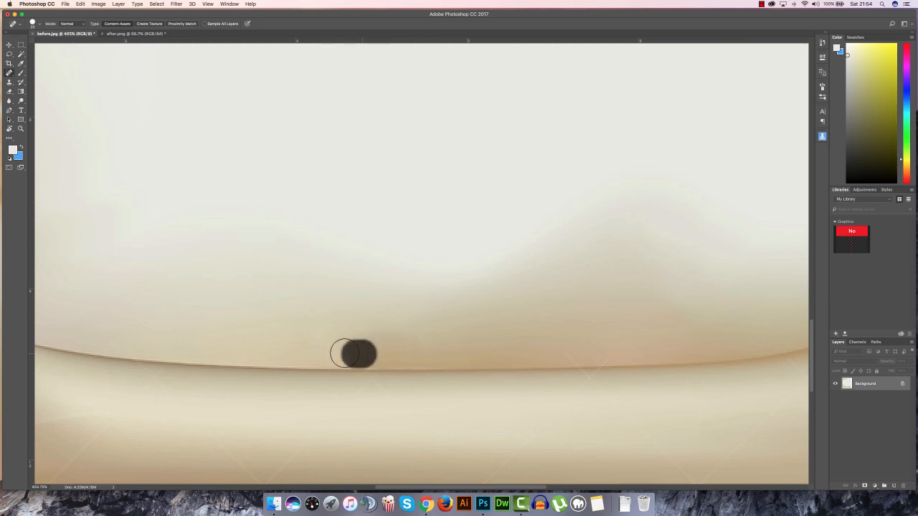
{"action": "left_click", "coordinate": [367, 356]}
{"action": "left_click", "coordinate": [333, 355]}
{"action": "left_click", "coordinate": [347, 350]}
{"action": "left_click_drag", "start_coordinate": [345, 340], "coordinate": [443, 362]}
{"action": "left_click", "coordinate": [338, 361]}
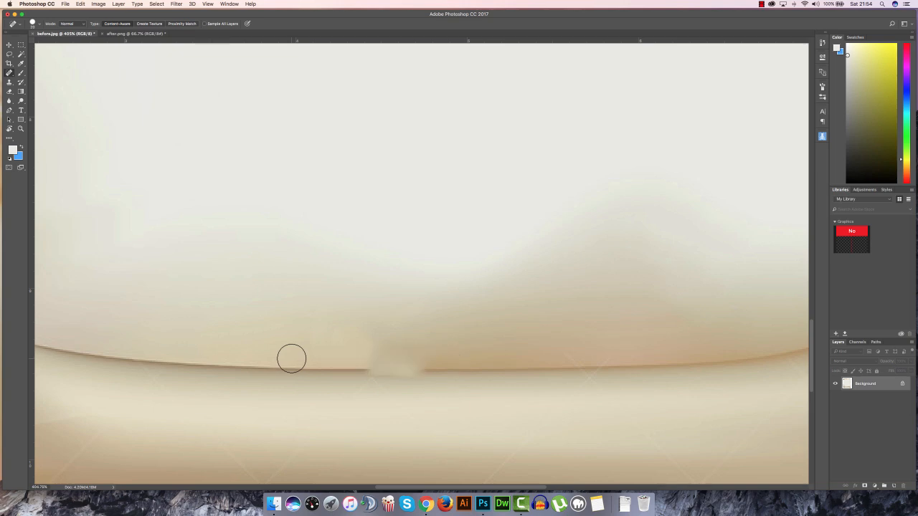
{"action": "key", "text": "super+z"}
Heal the leftover dark patch along the bottom roll's upper edge, checking the result against the whole scroll
{"action": "left_click_drag", "start_coordinate": [356, 352], "coordinate": [387, 352]}
{"action": "left_click_drag", "start_coordinate": [329, 352], "coordinate": [378, 352]}
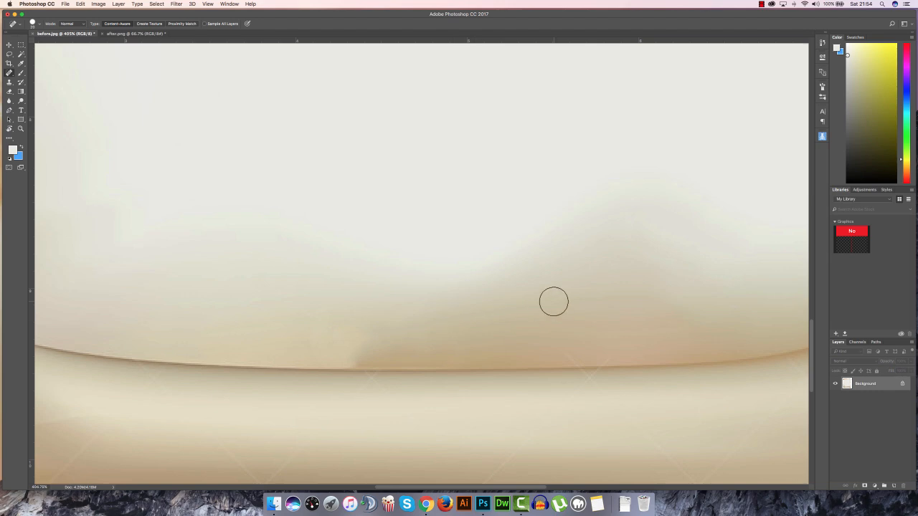
{"action": "key", "text": "super+minus"}
{"action": "key", "text": "super+minus"}
{"action": "key", "text": "super+minus"}
{"action": "key", "text": "super+minus"}
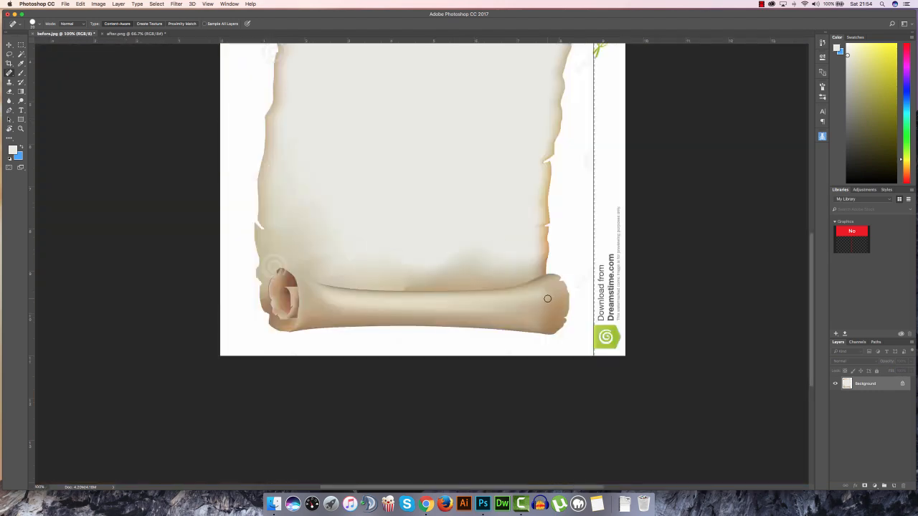
{"action": "key", "text": "super+minus"}
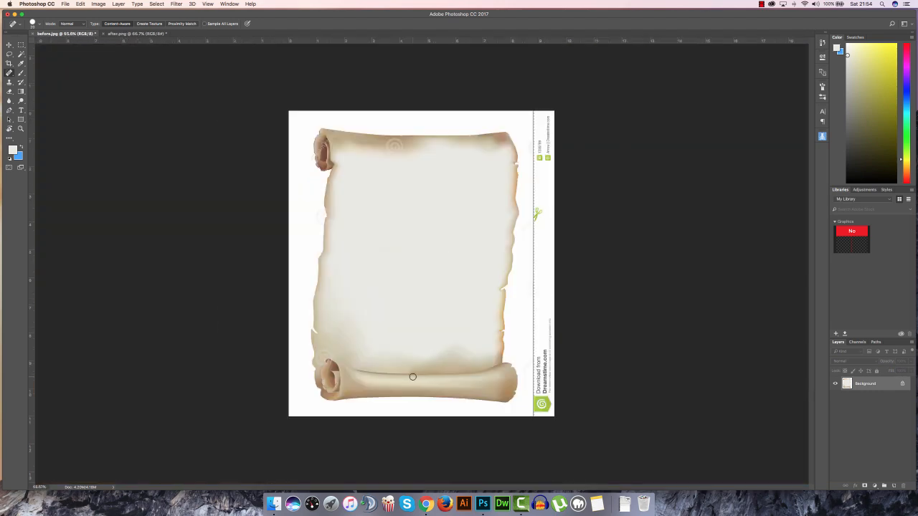
{"action": "scroll", "coordinate": [413, 376], "scroll_direction": "up", "scroll_amount": 4}
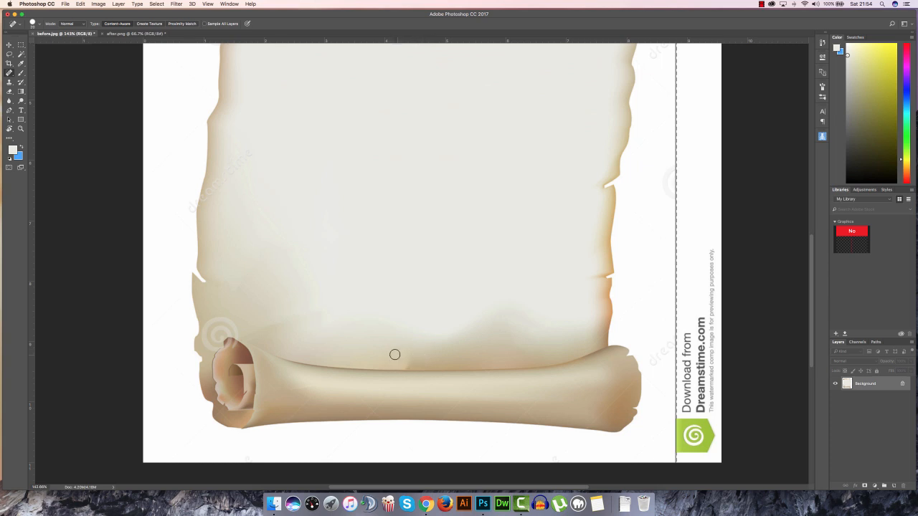
{"action": "left_click_drag", "start_coordinate": [412, 366], "coordinate": [446, 366]}
Clone paper texture over the shading above the left end of the bottom roll
{"action": "left_click", "coordinate": [9, 82]}
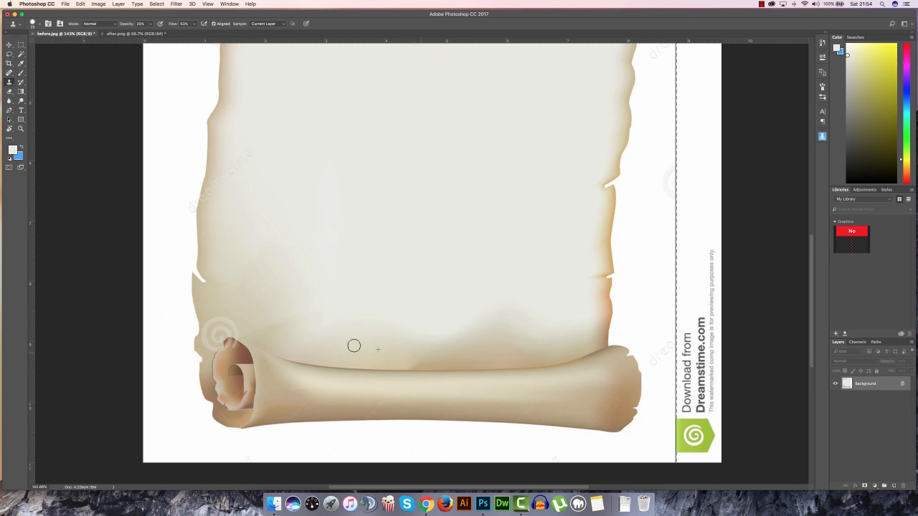
{"action": "left_click_drag", "start_coordinate": [280, 345], "coordinate": [268, 344]}
{"action": "scroll", "coordinate": [551, 272], "scroll_direction": "down", "scroll_amount": 5}
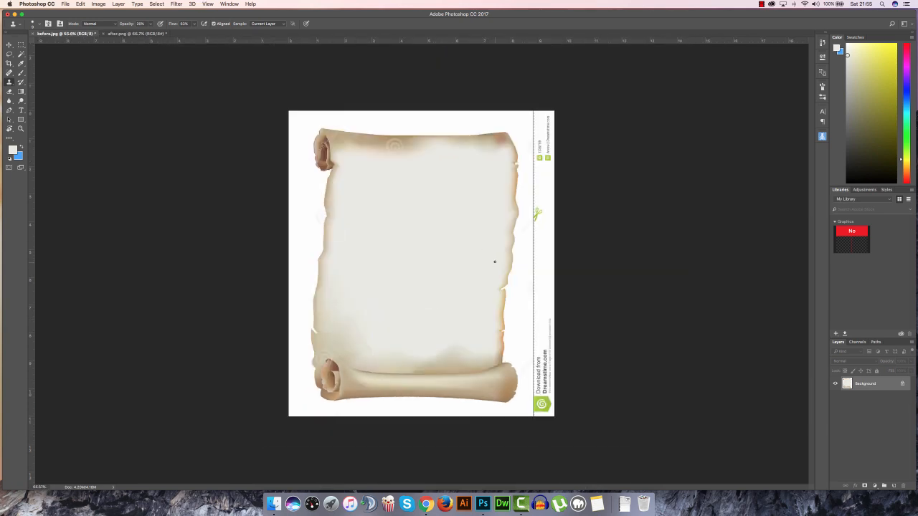
Heal the end of the dreamstime lettering on the paper beside the top-left roll with the Spot Healing Brush
{"action": "scroll", "coordinate": [393, 147], "scroll_direction": "up", "scroll_amount": 5}
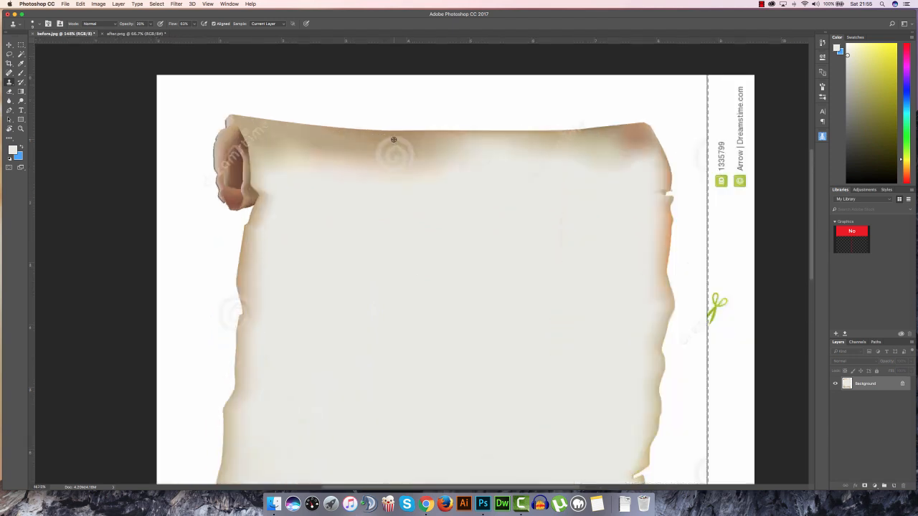
{"action": "scroll", "coordinate": [225, 128], "scroll_direction": "left", "scroll_amount": 8}
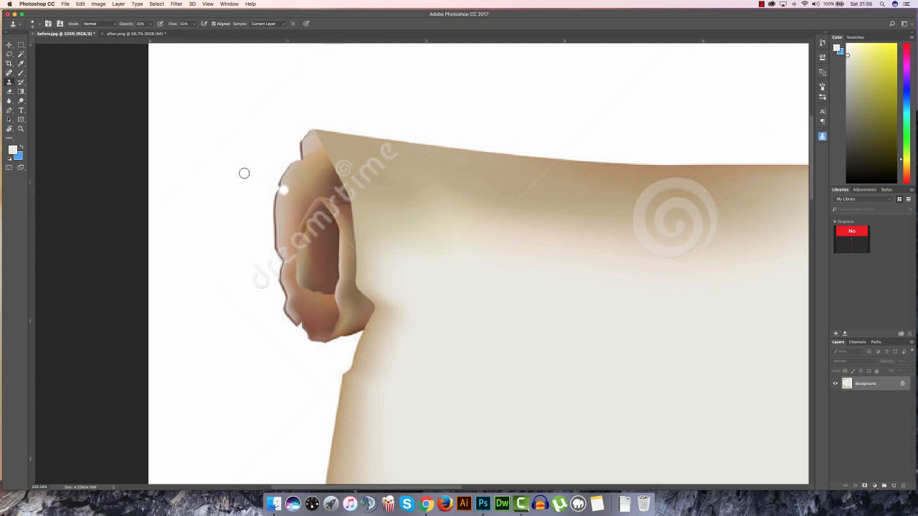
{"action": "left_click", "coordinate": [10, 73]}
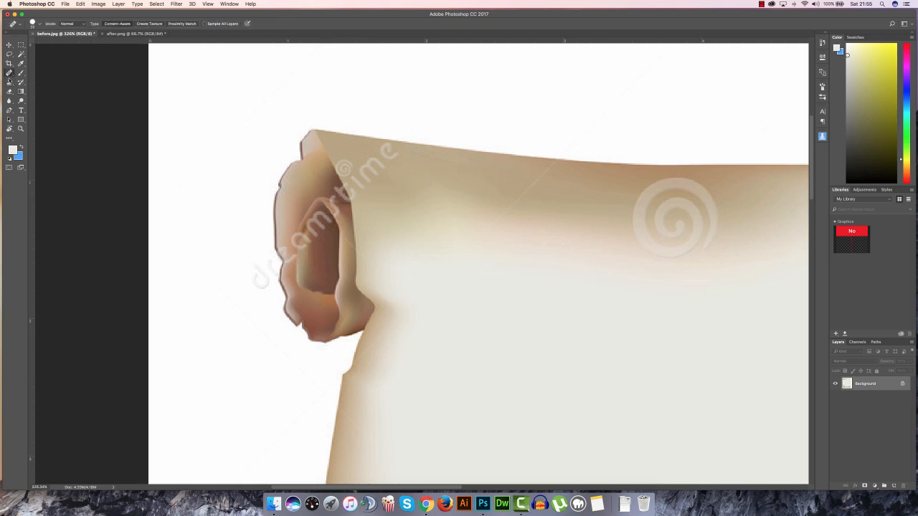
{"action": "right_click", "coordinate": [10, 74]}
{"action": "left_click", "coordinate": [36, 73]}
{"action": "mouse_move", "coordinate": [365, 174]}
{"action": "left_mouse_down"}
{"action": "mouse_move", "coordinate": [390, 174]}
{"action": "mouse_move", "coordinate": [380, 163]}
{"action": "mouse_move", "coordinate": [398, 164]}
{"action": "mouse_move", "coordinate": [383, 155]}
{"action": "mouse_move", "coordinate": [406, 160]}
{"action": "left_mouse_up"}
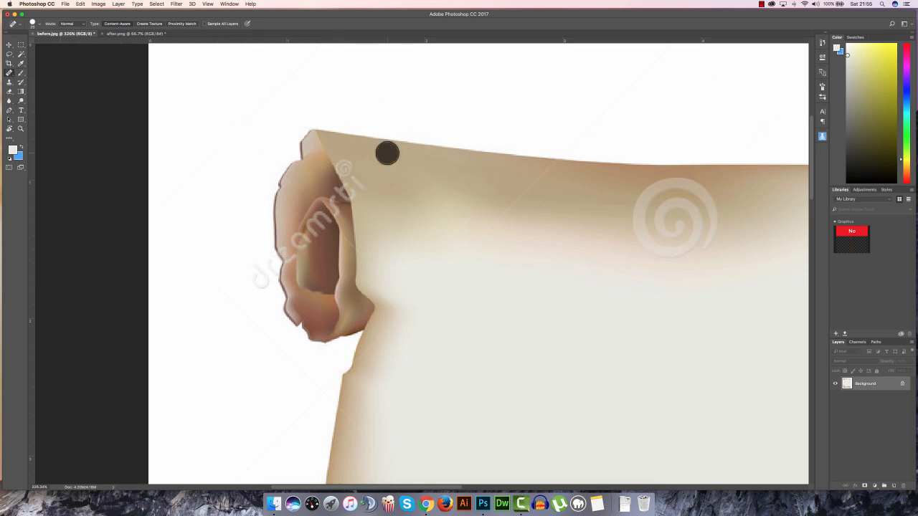
{"action": "mouse_move", "coordinate": [346, 157]}
{"action": "left_mouse_down"}
{"action": "mouse_move", "coordinate": [360, 173]}
{"action": "mouse_move", "coordinate": [350, 181]}
{"action": "mouse_move", "coordinate": [361, 177]}
{"action": "mouse_move", "coordinate": [352, 174]}
{"action": "mouse_move", "coordinate": [361, 203]}
{"action": "left_mouse_up"}
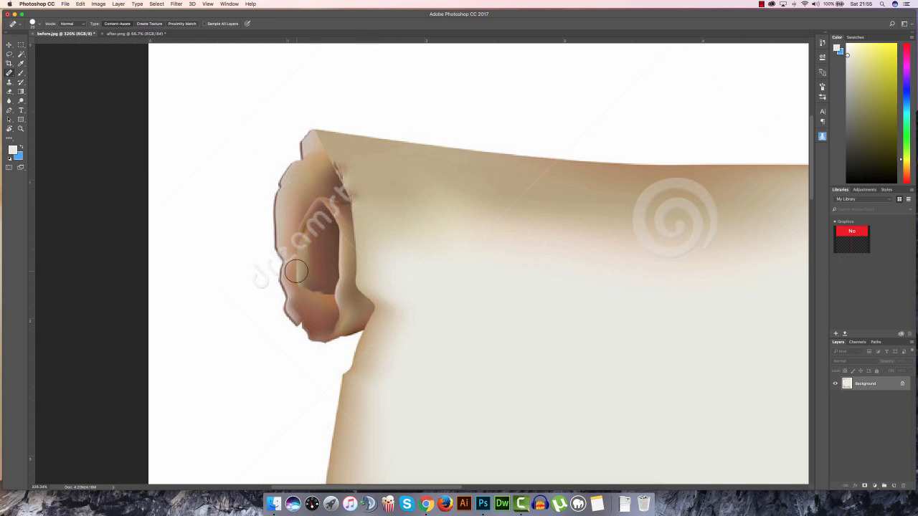
Heal the watermark letters across the top-left roll's dark opening using a smaller Spot Healing Brush
{"action": "key", "text": "bracketleft"}
{"action": "key", "text": "bracketleft"}
{"action": "mouse_move", "coordinate": [315, 245]}
{"action": "left_mouse_down"}
{"action": "mouse_move", "coordinate": [328, 231]}
{"action": "mouse_move", "coordinate": [308, 247]}
{"action": "left_mouse_up"}
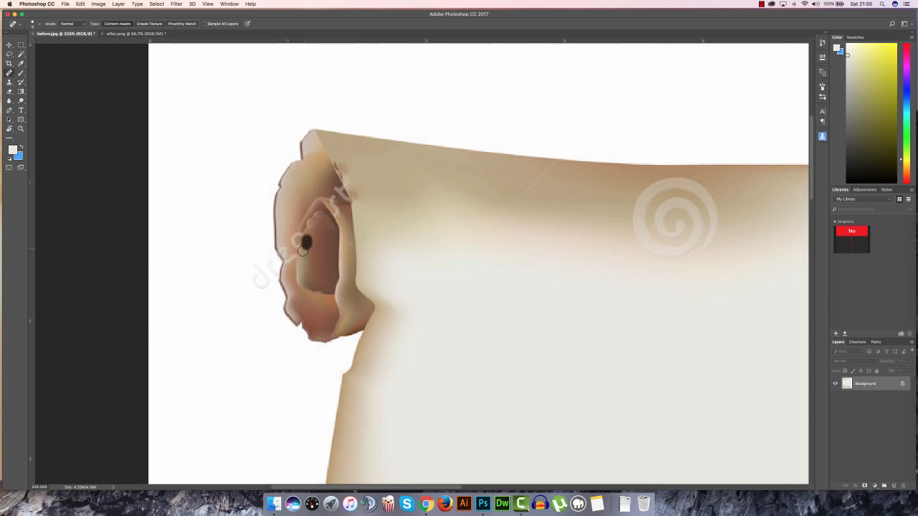
{"action": "left_click_drag", "start_coordinate": [342, 219], "coordinate": [336, 212]}
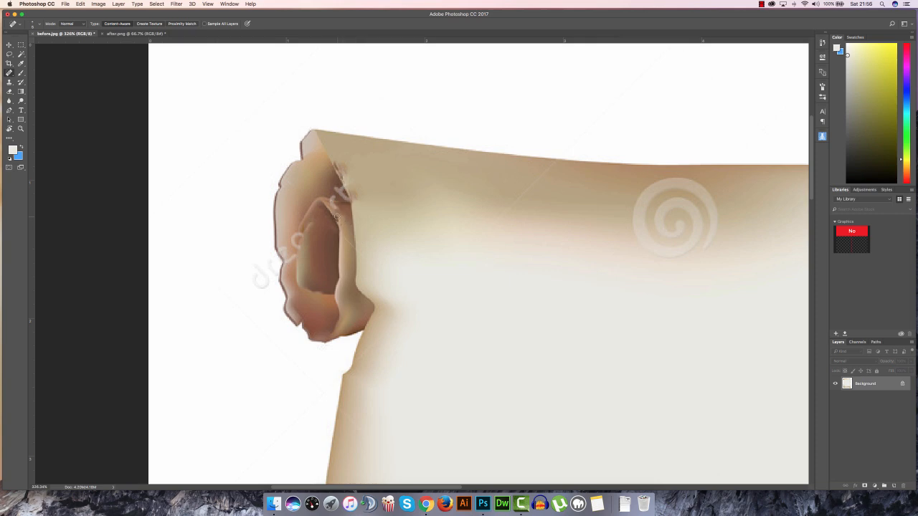
Clone clean texture over the watermark remnants along the top-left roll's inner edge and check the whole scroll
{"action": "left_click", "coordinate": [10, 83]}
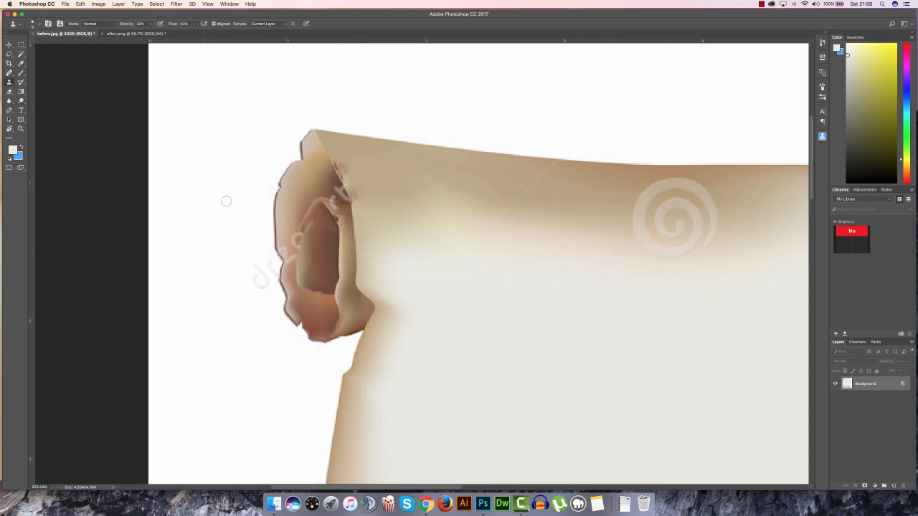
{"action": "left_click_drag", "start_coordinate": [327, 238], "coordinate": [341, 219]}
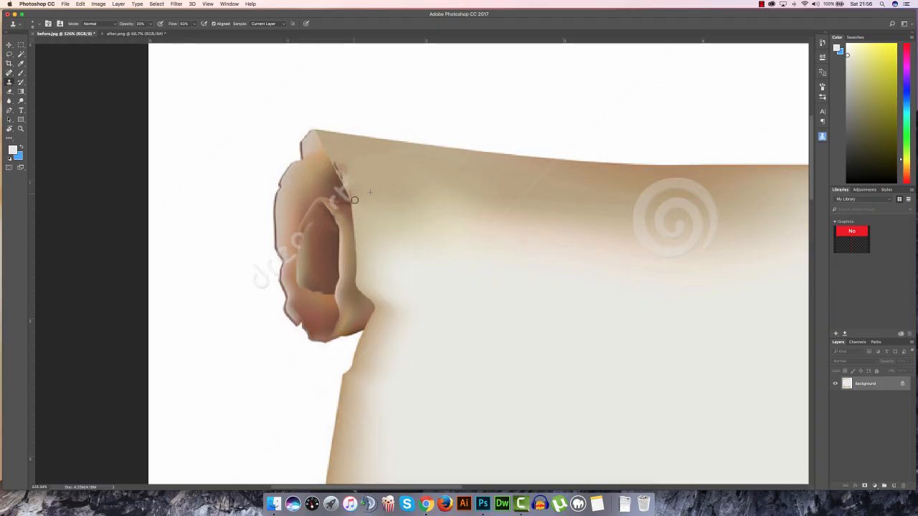
{"action": "key", "text": "2"}
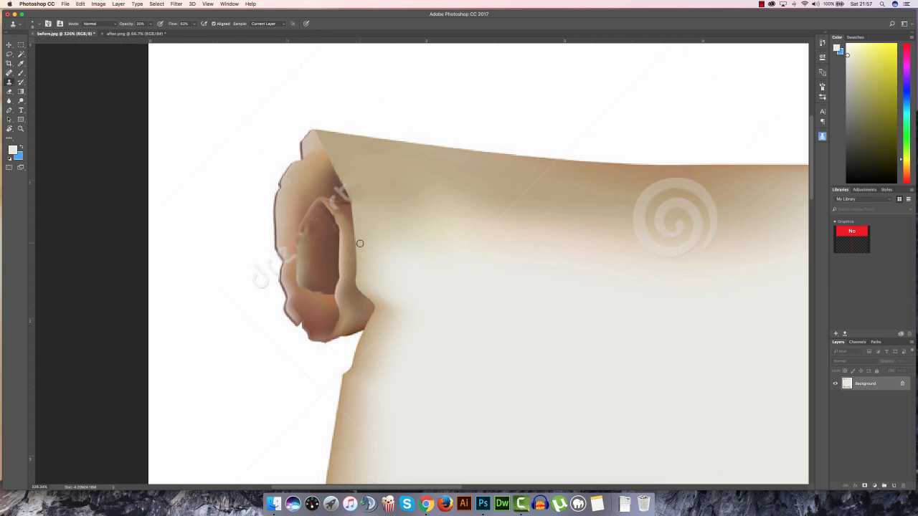
{"action": "key", "text": "super+0"}
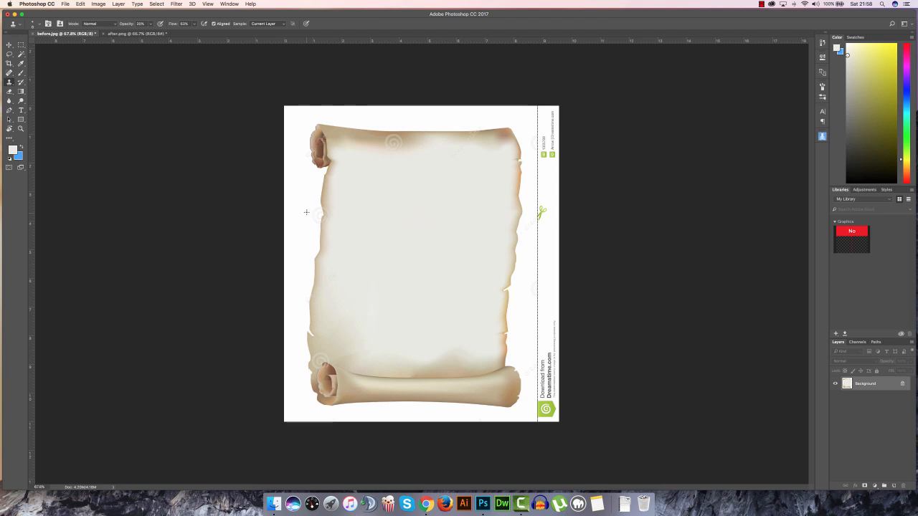
Choose the Polygonal Lasso for the spiral on the scroll's left edge and convert the Background into a regular layer named Layer 0
{"action": "scroll", "coordinate": [319, 210], "scroll_direction": "up", "scroll_amount": 5}
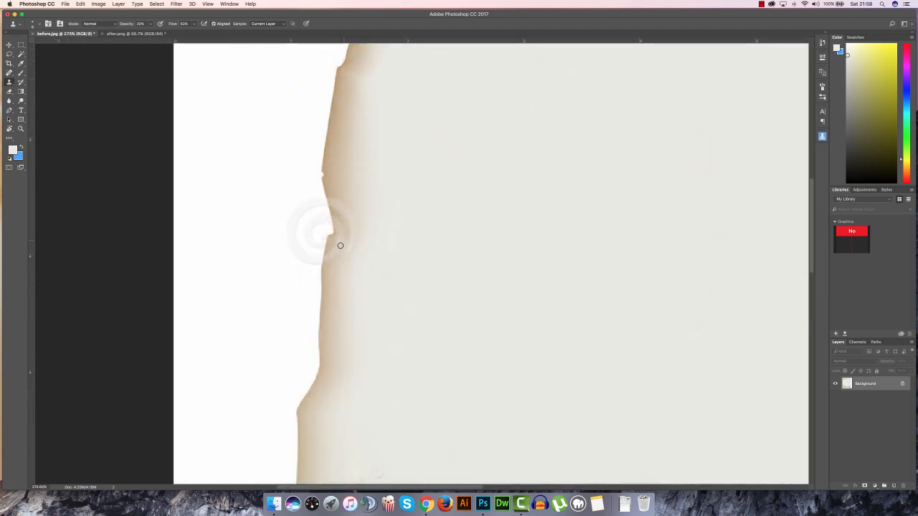
{"action": "scroll", "coordinate": [314, 207], "scroll_direction": "up", "scroll_amount": 2}
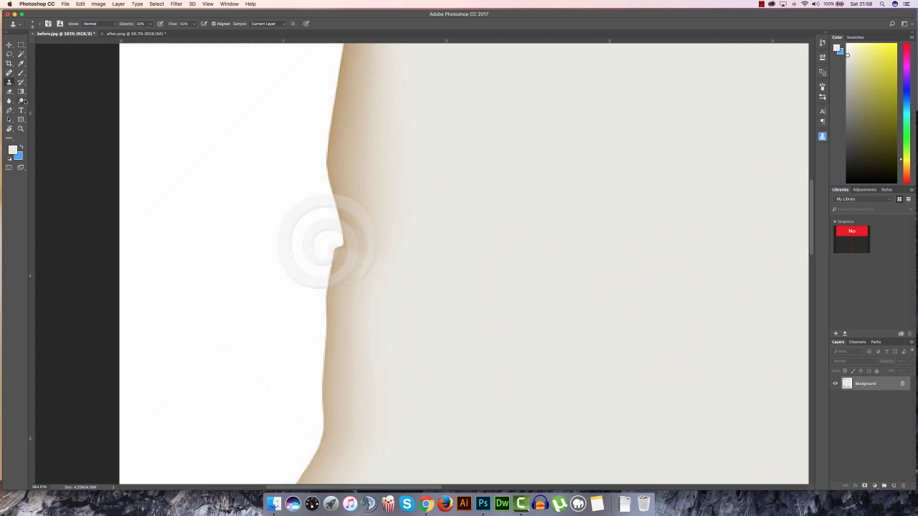
{"action": "left_click", "coordinate": [10, 54]}
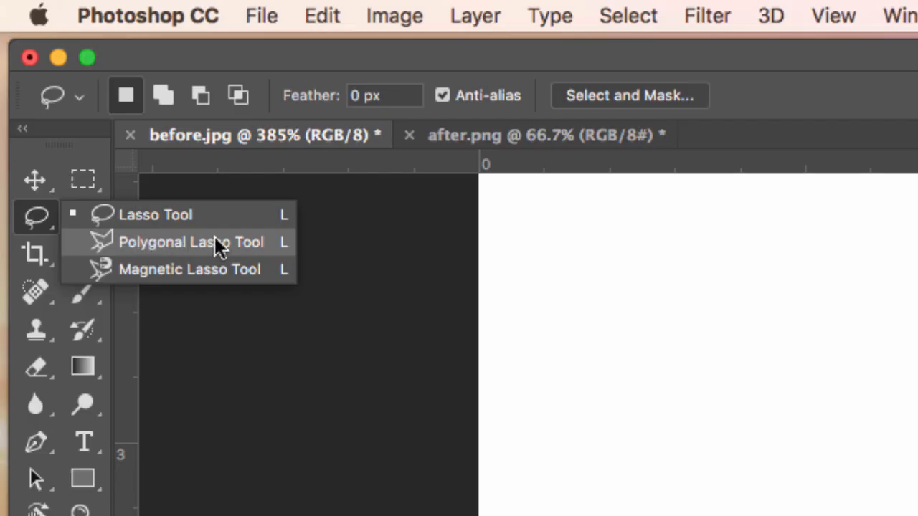
{"action": "left_click", "coordinate": [188, 244]}
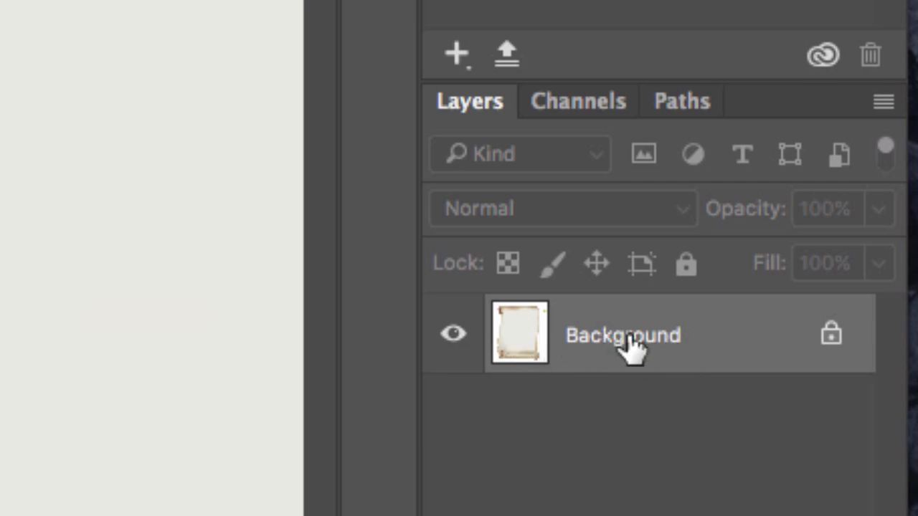
{"action": "double_click", "coordinate": [654, 347]}
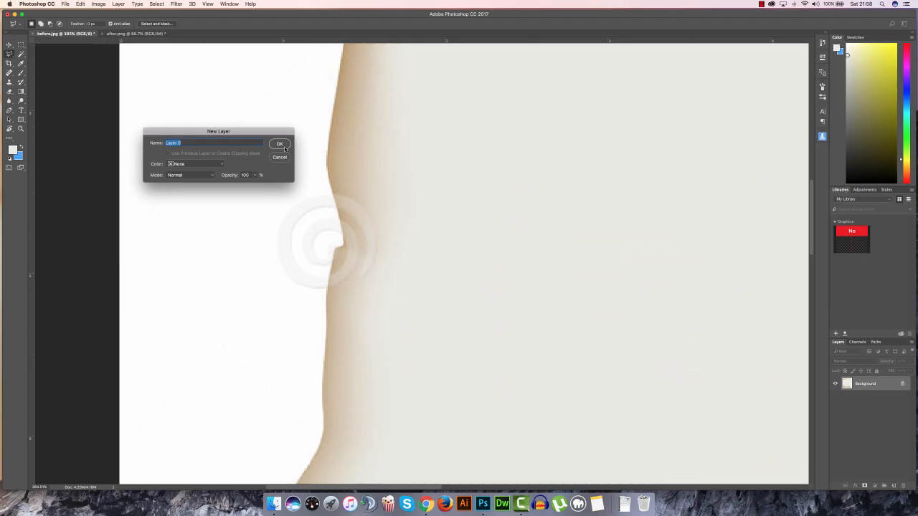
{"action": "left_click", "coordinate": [279, 145]}
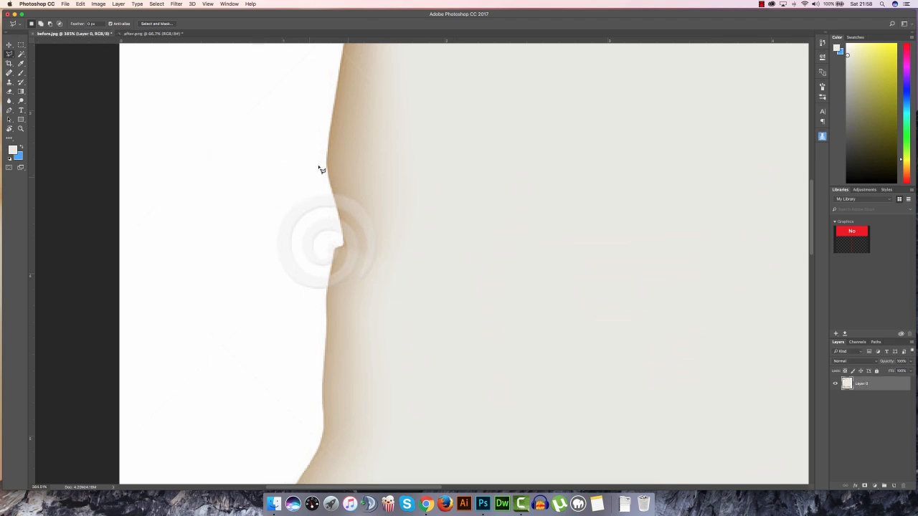
Outline the white area of the spiral watermark along the scroll's left edge, delete it and clear the selection
{"action": "left_click", "coordinate": [299, 149]}
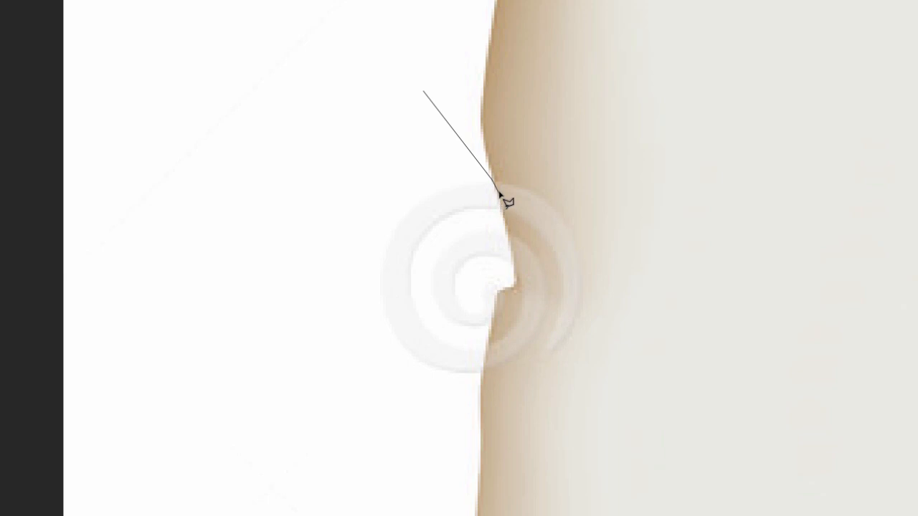
{"action": "left_click", "coordinate": [498, 192]}
{"action": "left_click", "coordinate": [506, 227]}
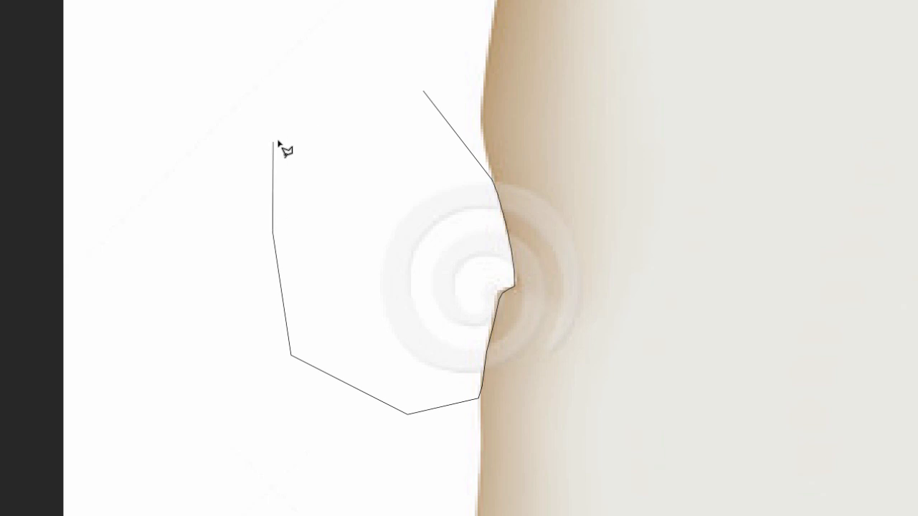
{"action": "left_click", "coordinate": [423, 94]}
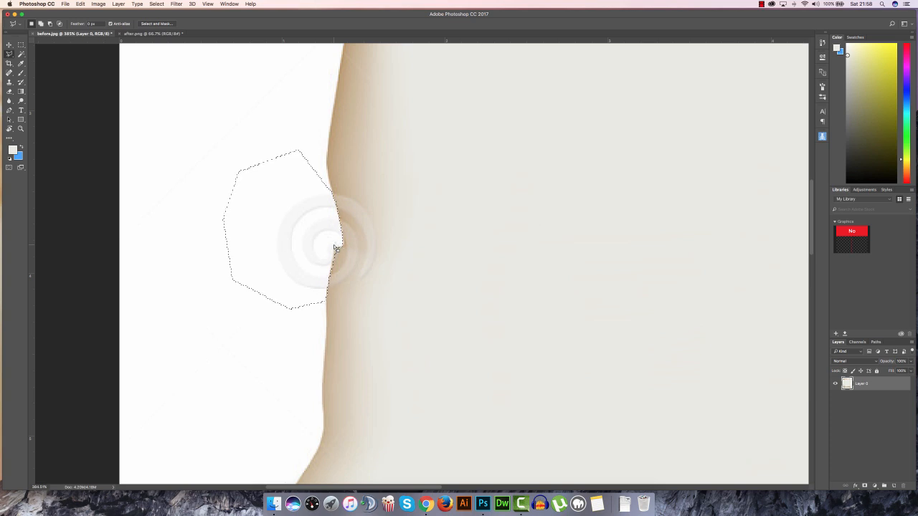
{"action": "key", "text": "Delete"}
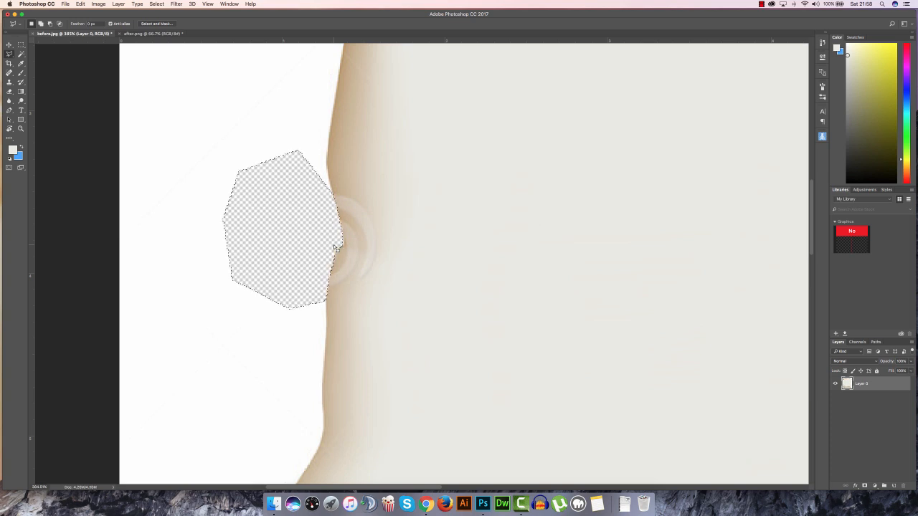
{"action": "key", "text": "super+d"}
Select the white background around the scroll with the Magic Wand at tolerance 32, delete it and deselect
{"action": "scroll", "coordinate": [326, 192], "scroll_direction": "down", "scroll_amount": 2}
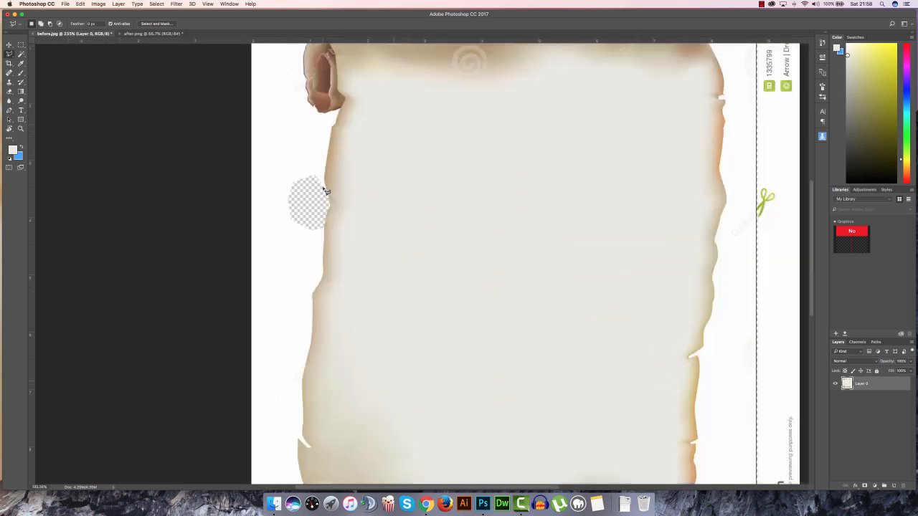
{"action": "scroll", "coordinate": [326, 191], "scroll_direction": "down", "scroll_amount": 4}
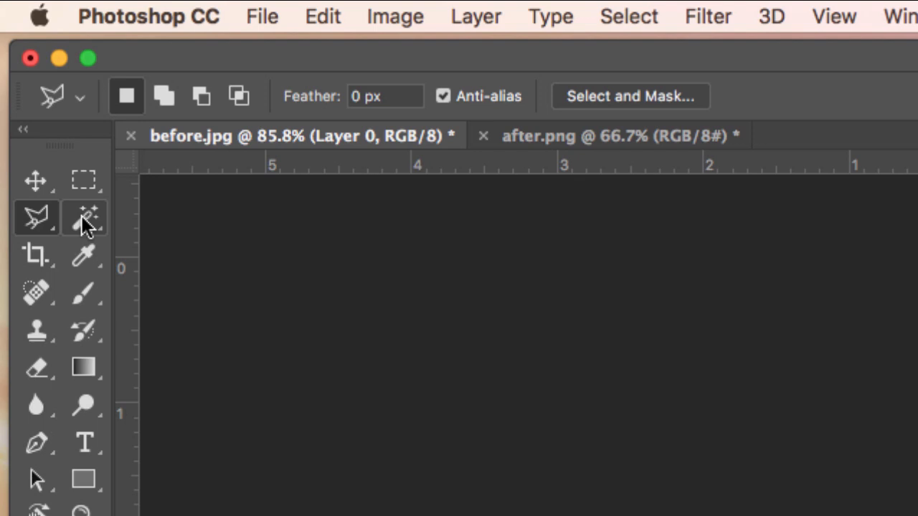
{"action": "left_click", "coordinate": [21, 56]}
{"action": "left_click", "coordinate": [84, 225]}
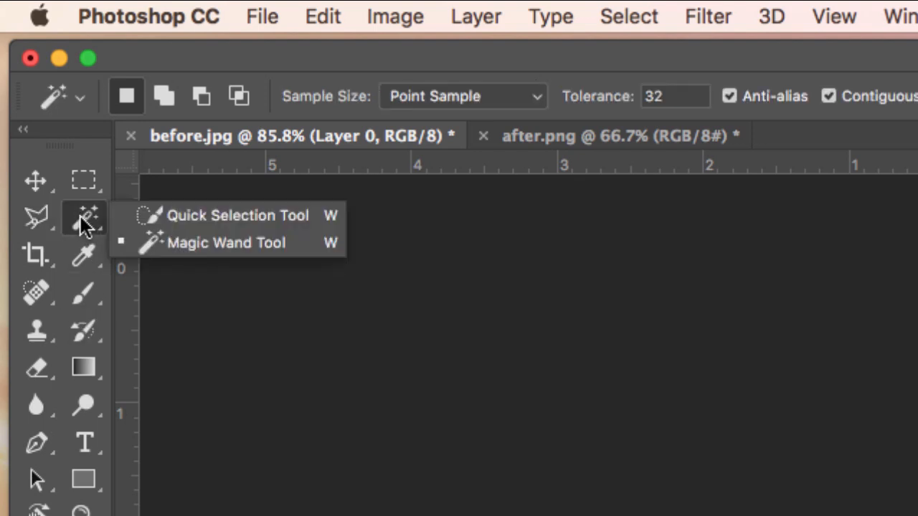
{"action": "left_click", "coordinate": [182, 219]}
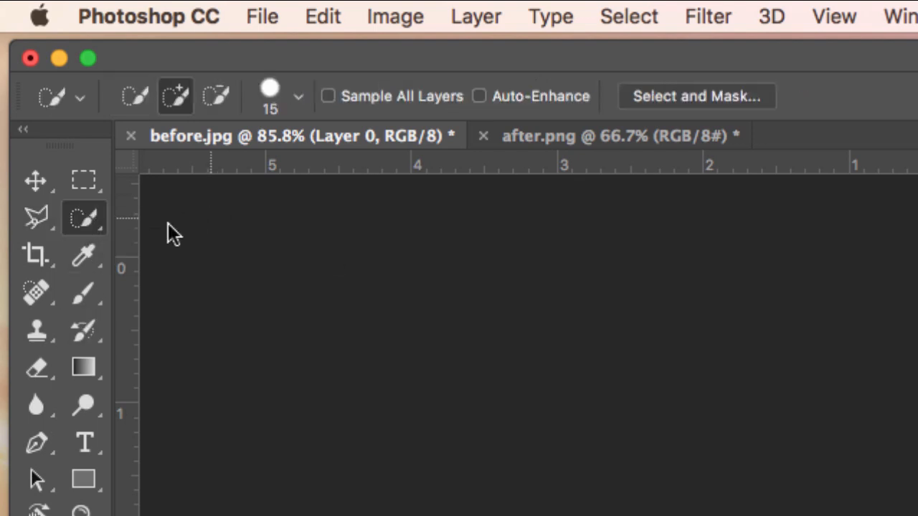
{"action": "left_click", "coordinate": [96, 227]}
{"action": "left_click", "coordinate": [224, 244]}
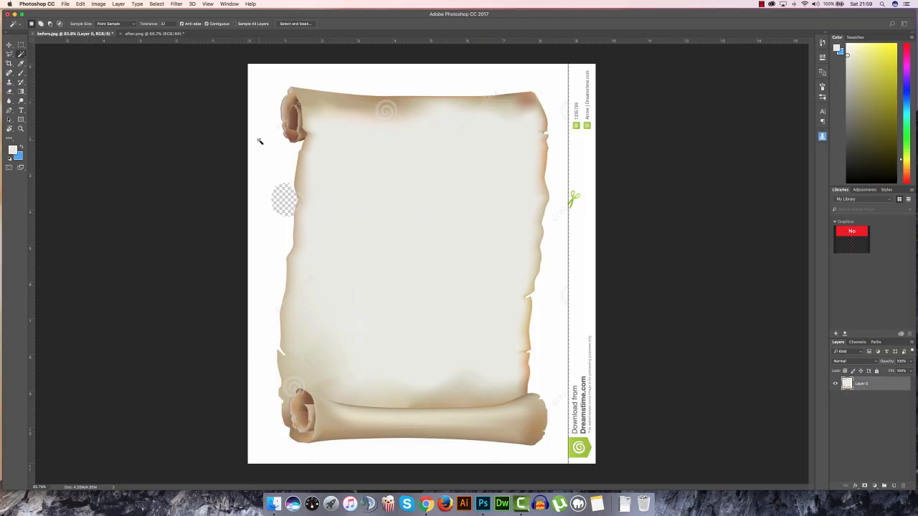
{"action": "left_click", "coordinate": [260, 140]}
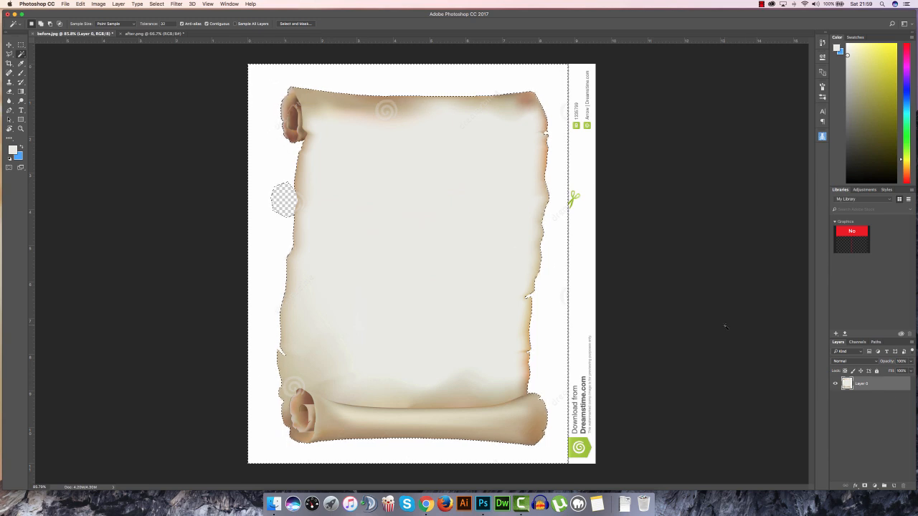
{"action": "key", "text": "Delete"}
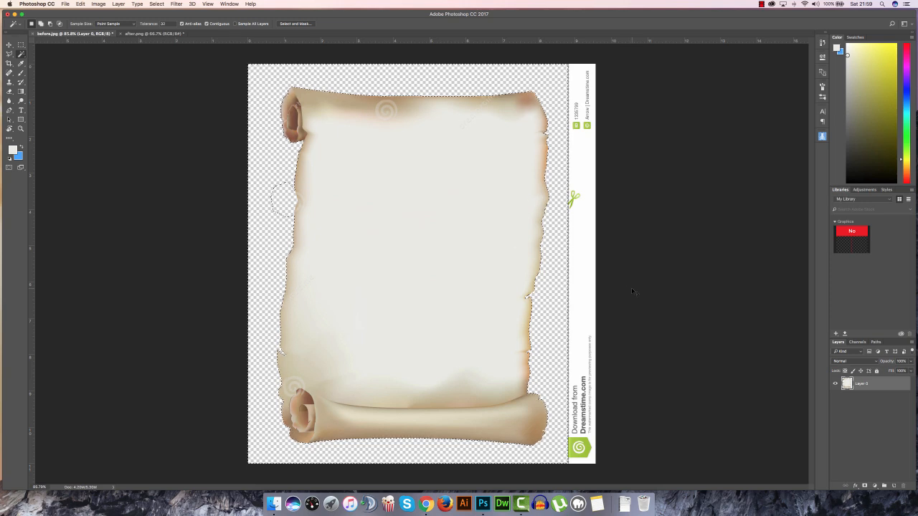
{"action": "key", "text": "super+d"}
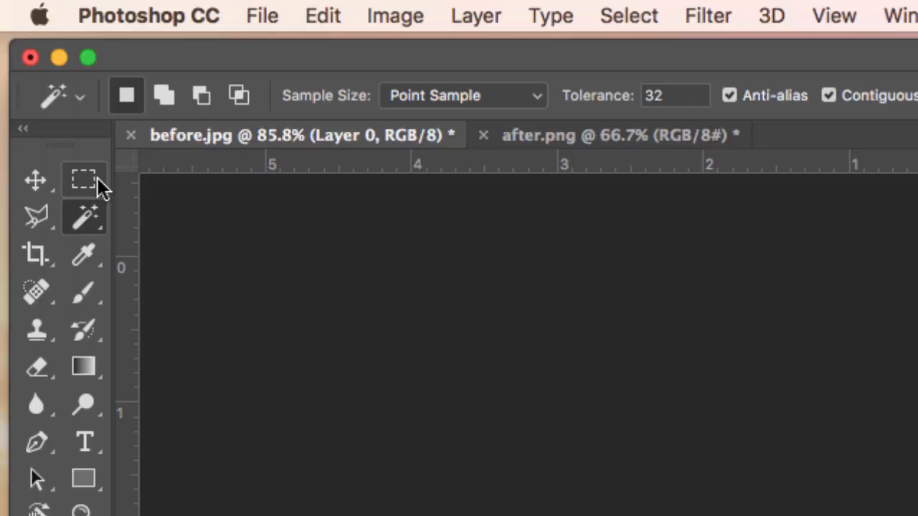
Select the full-height Dreamstime strip along the image's right side with the Rectangular Marquee, delete it and deselect
{"action": "left_click", "coordinate": [24, 45]}
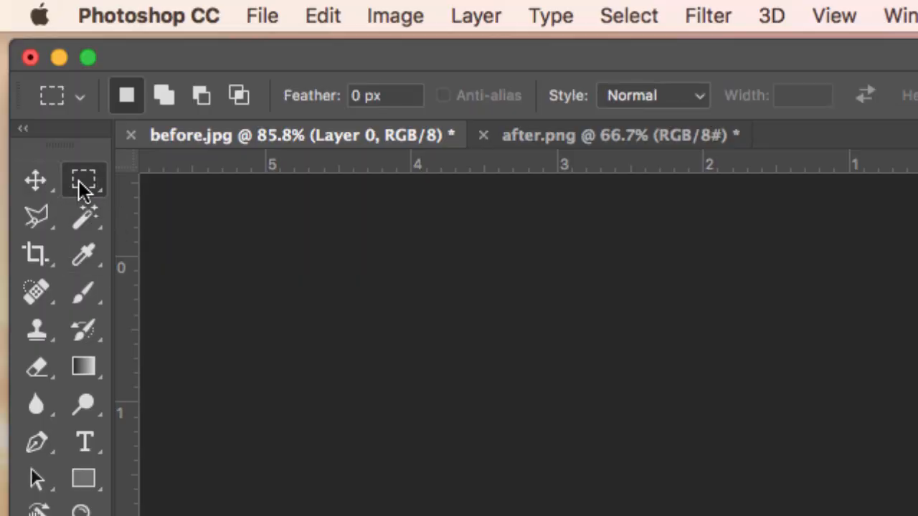
{"action": "left_click", "coordinate": [77, 180]}
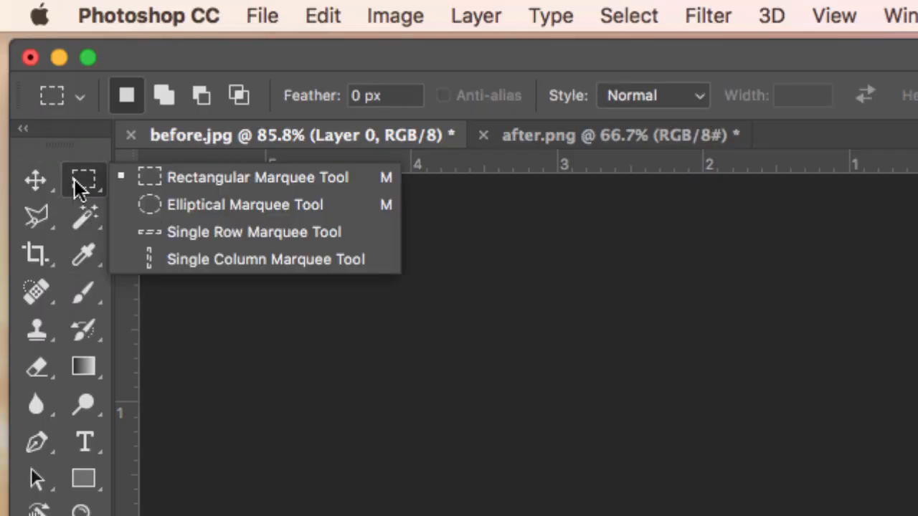
{"action": "left_click", "coordinate": [221, 179]}
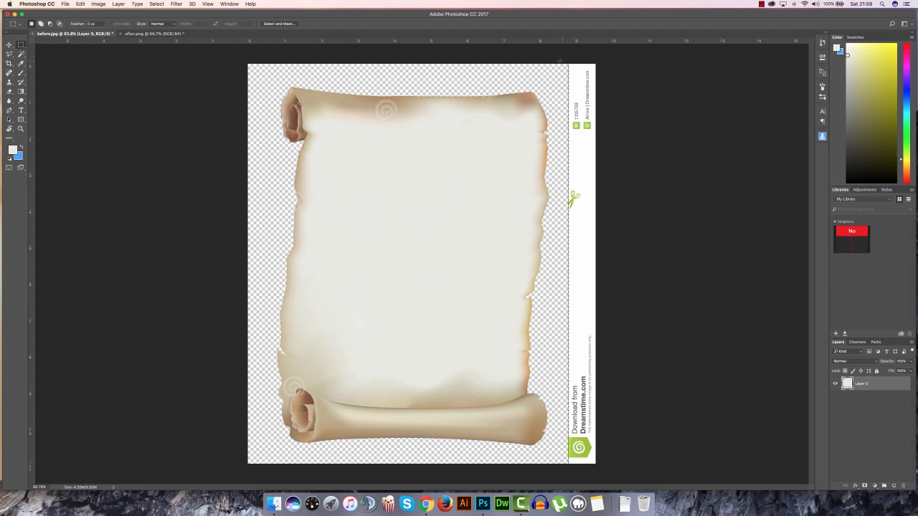
{"action": "left_click_drag", "start_coordinate": [560, 61], "coordinate": [633, 472]}
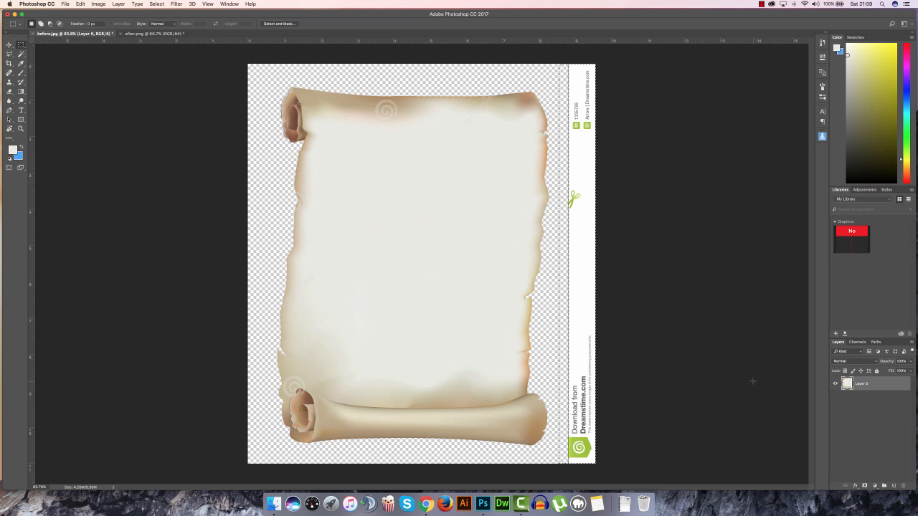
{"action": "key", "text": "Delete"}
{"action": "key", "text": "super+d"}
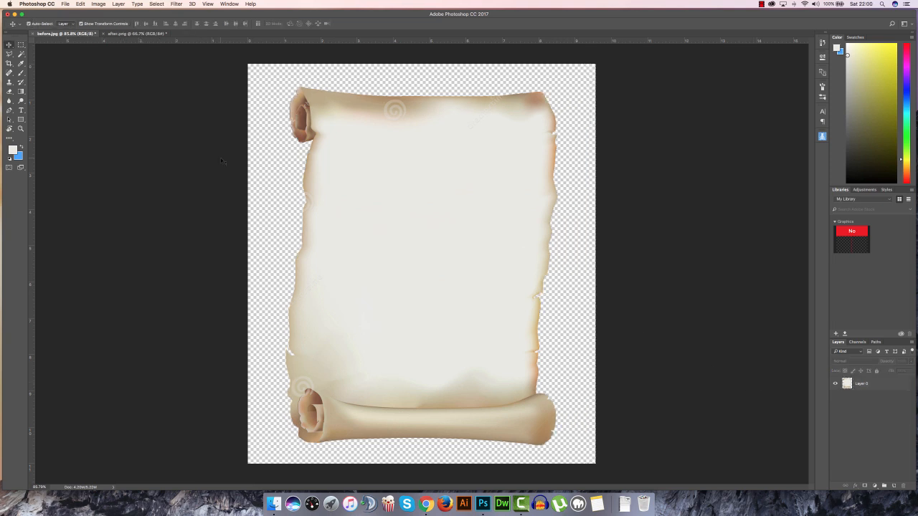